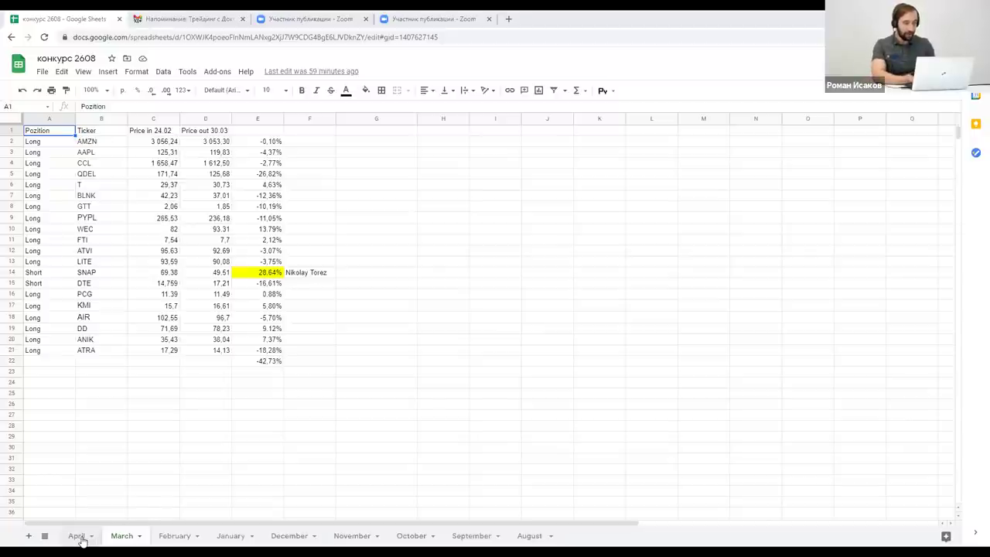
Check the April sheet of the contest spreadsheet and return to the March sheet
left_click(77, 535)
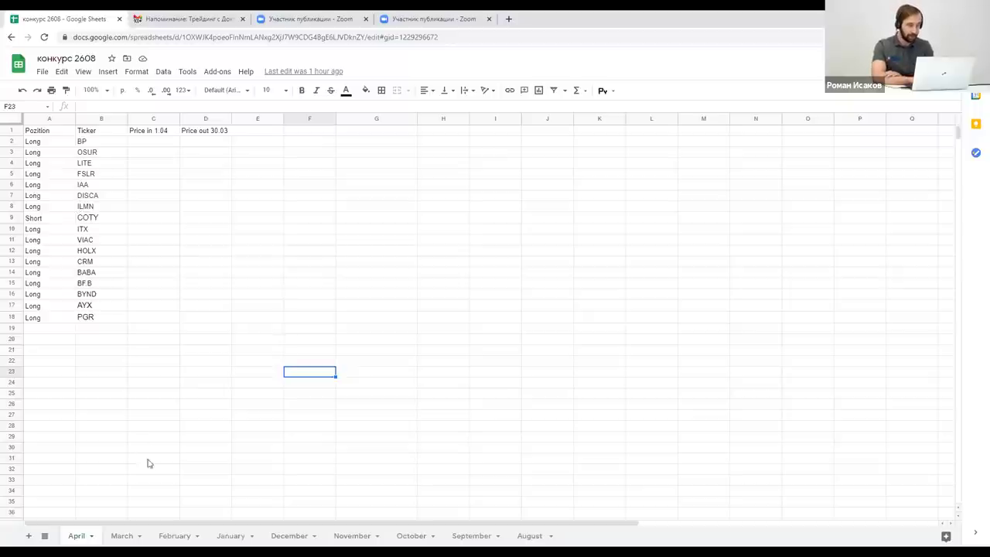
left_click(122, 535)
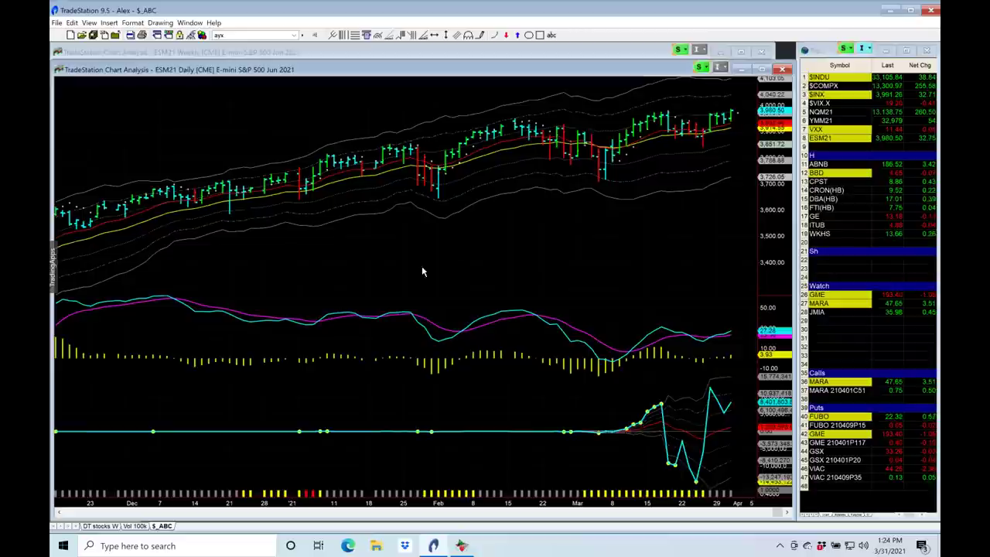
Close the $_ABC workspace in TradeStation without saving changes and open the $_class workspace
left_click(116, 35)
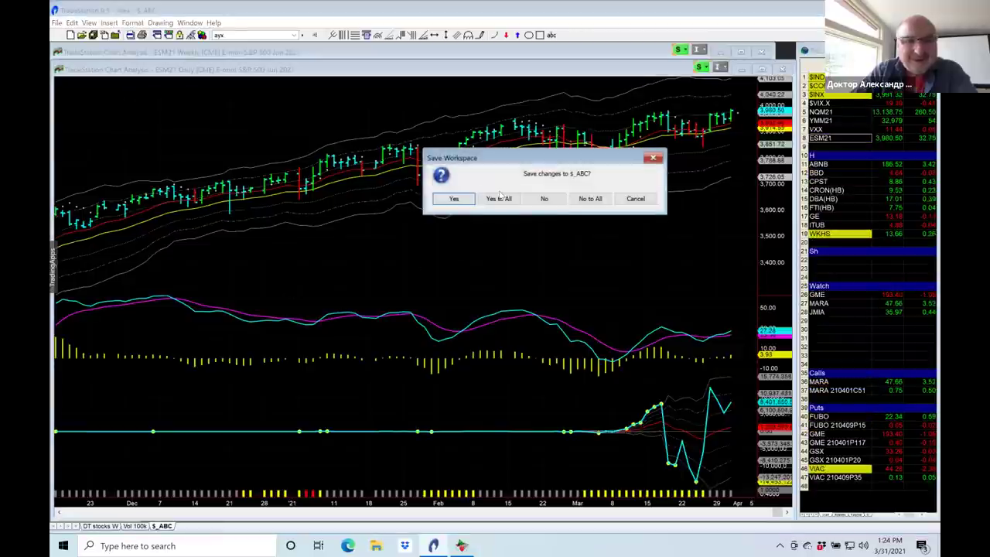
left_click(545, 197)
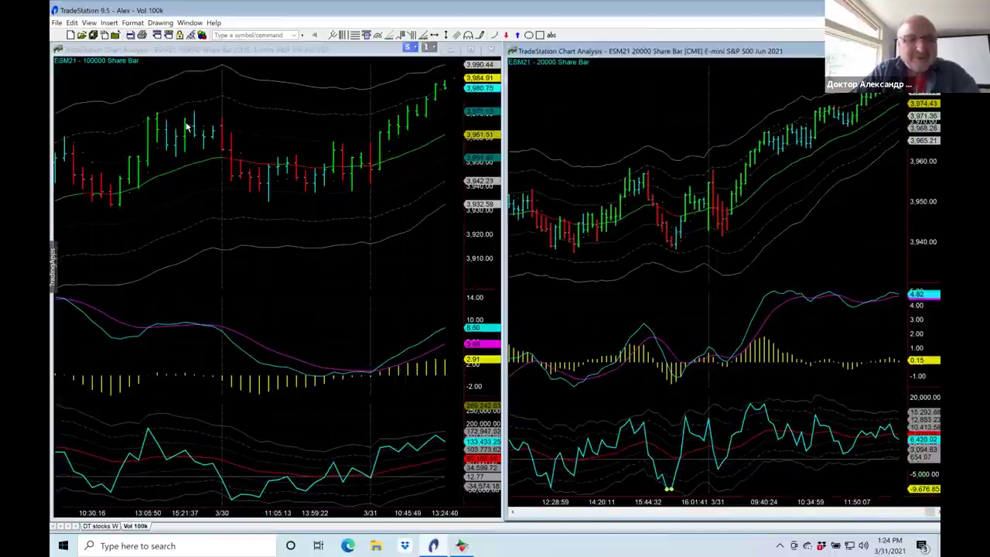
left_click(81, 35)
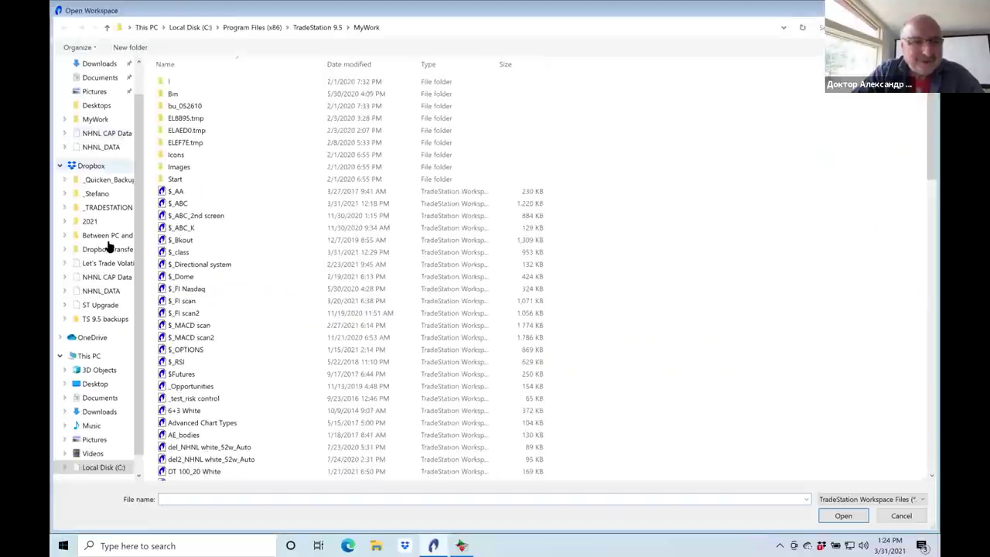
double_click(179, 252)
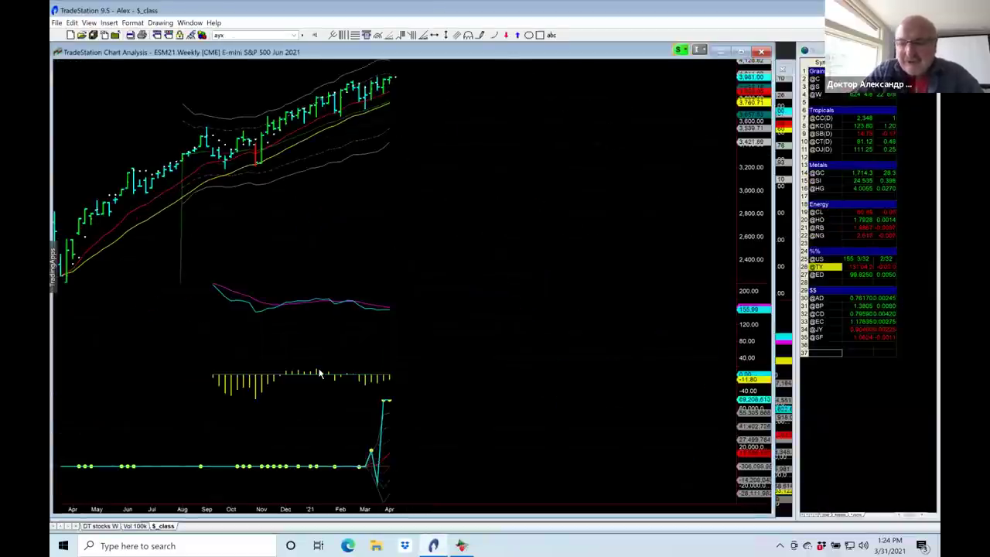
Show the watchlist page with the 3/31 Admiral list and load SNAP in the weekly chart
left_click(826, 516)
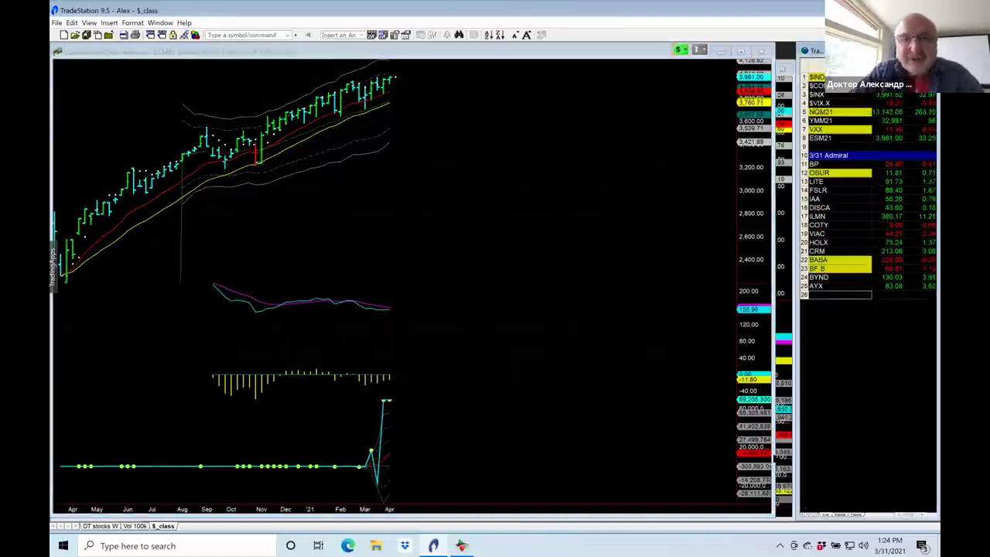
left_click(426, 200)
type("snap")
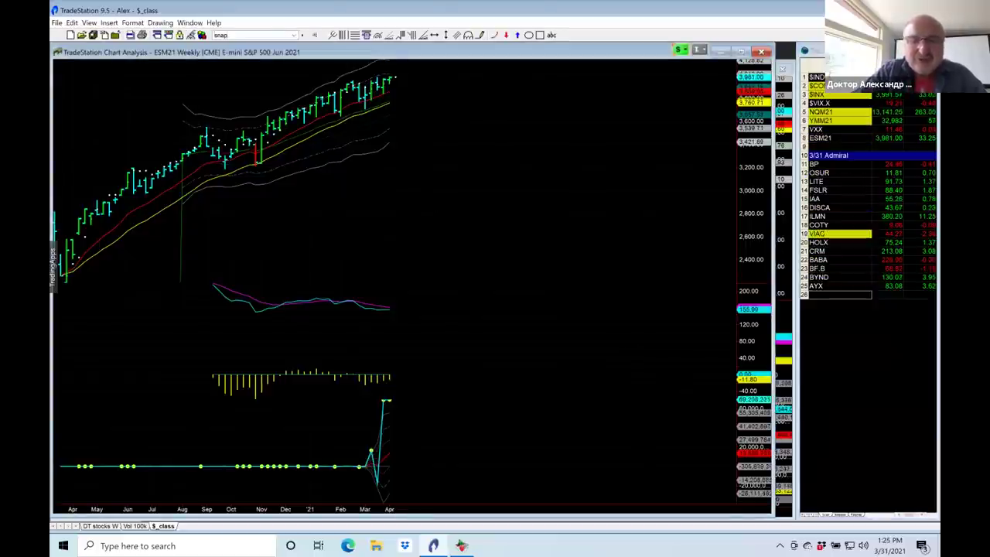
key("Return")
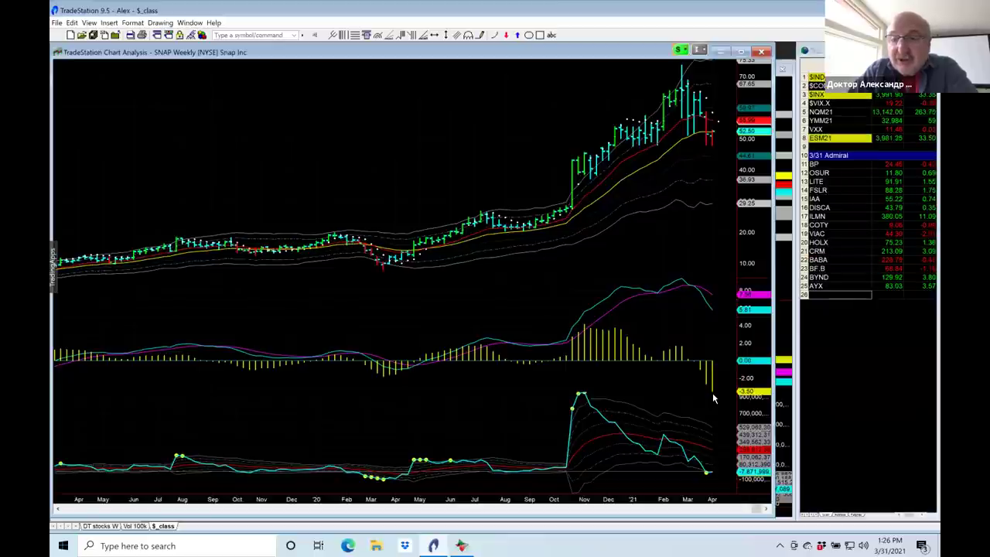
Bring up the daily chart of SNAP for review
double_click(718, 160)
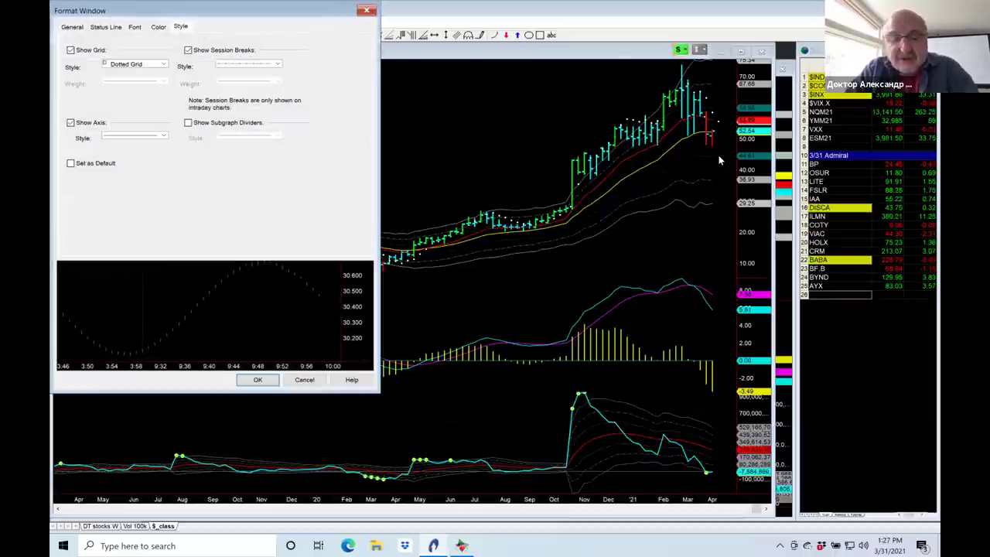
key("Escape")
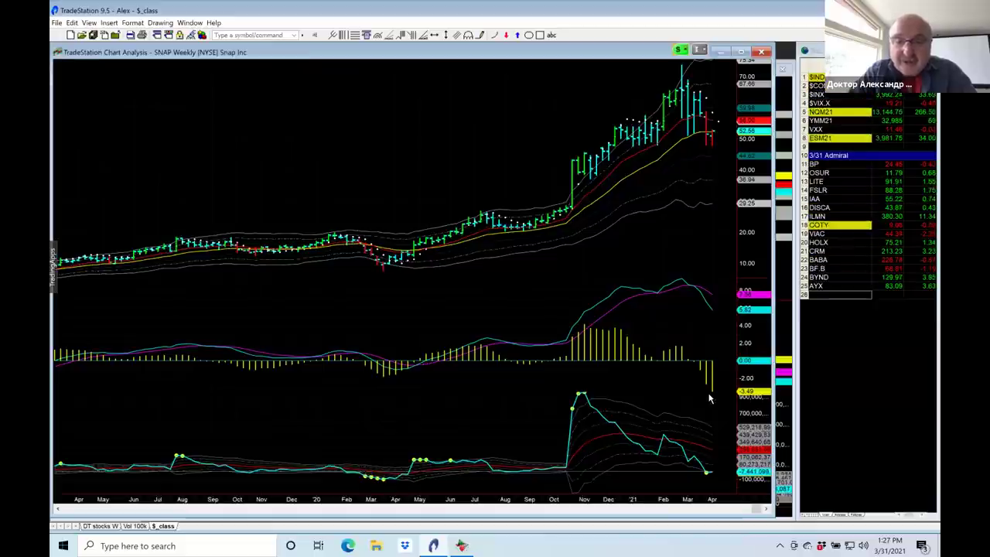
key("ctrl+Tab")
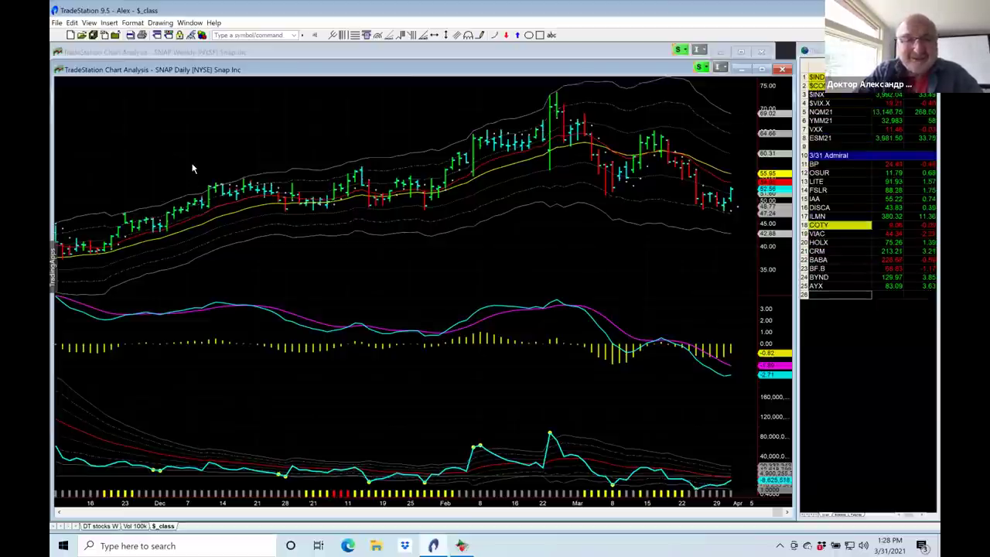
Load BP in the weekly chart and examine its daily chart
left_click(242, 52)
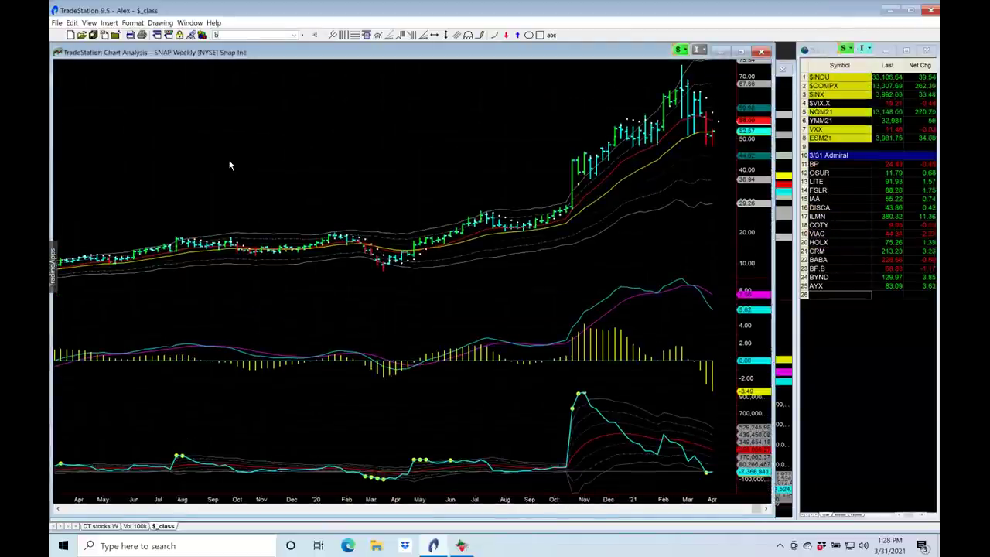
type("bp")
key("Return")
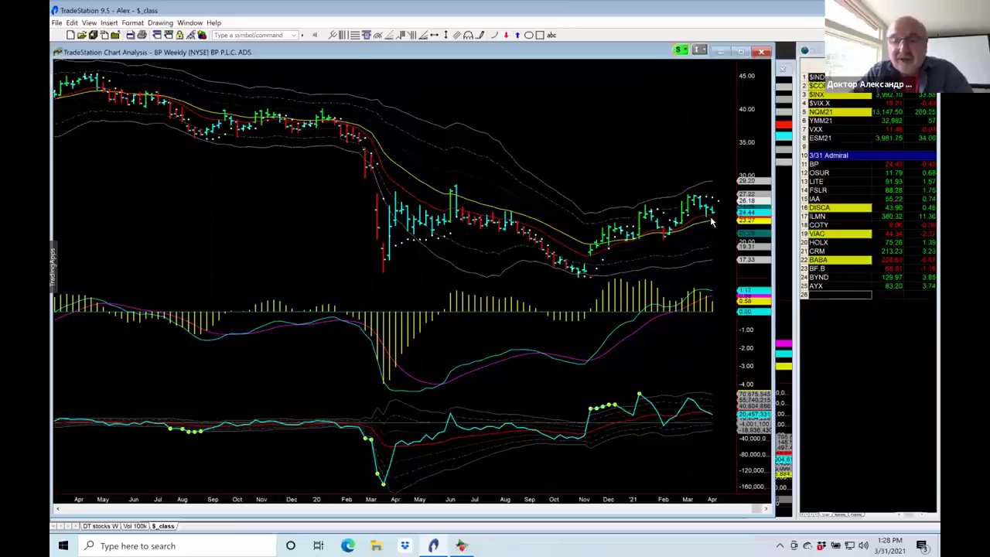
left_click(780, 173)
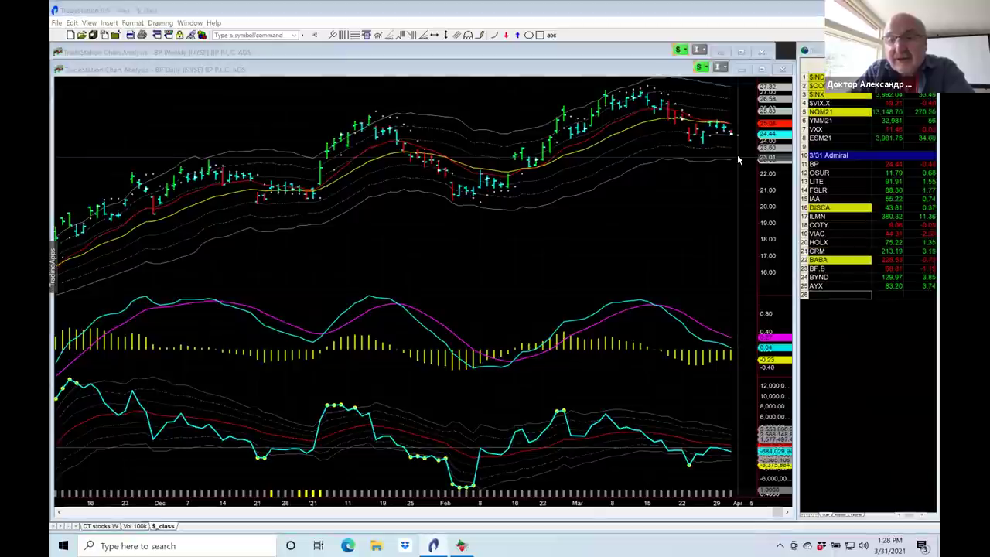
mouse_move(737, 160)
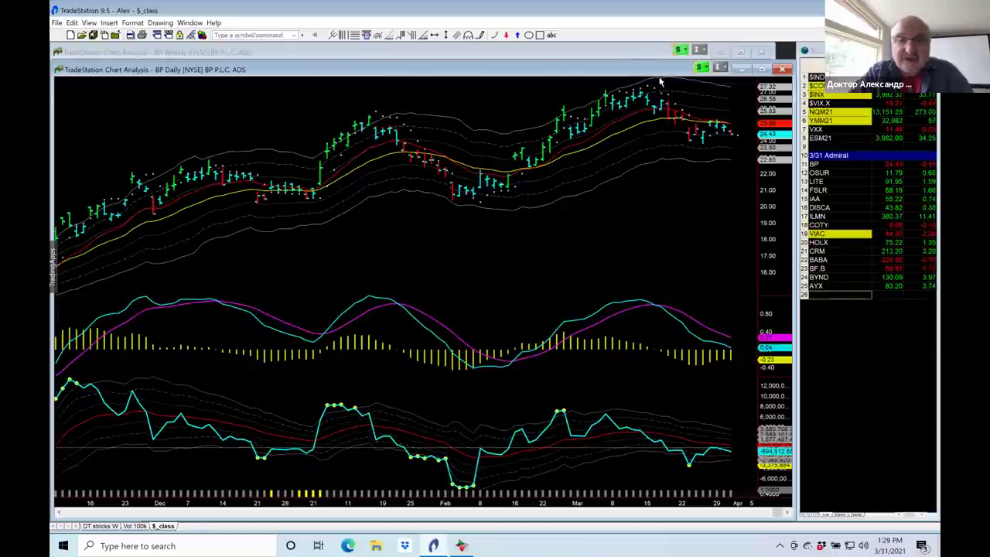
Return to the weekly chart and load OSUR from the 3/31 Admiral list to examine it
left_click(607, 48)
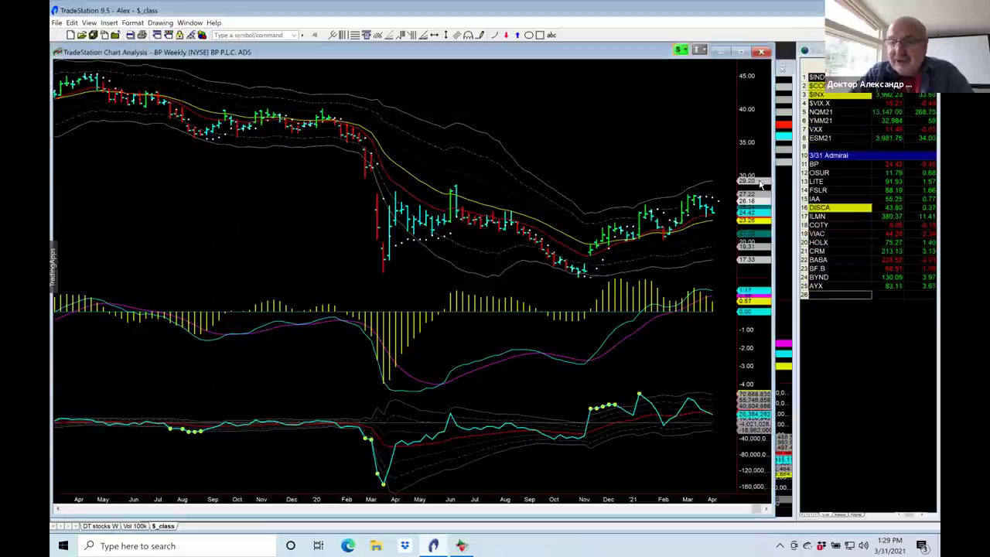
left_click(812, 167)
left_click(816, 172)
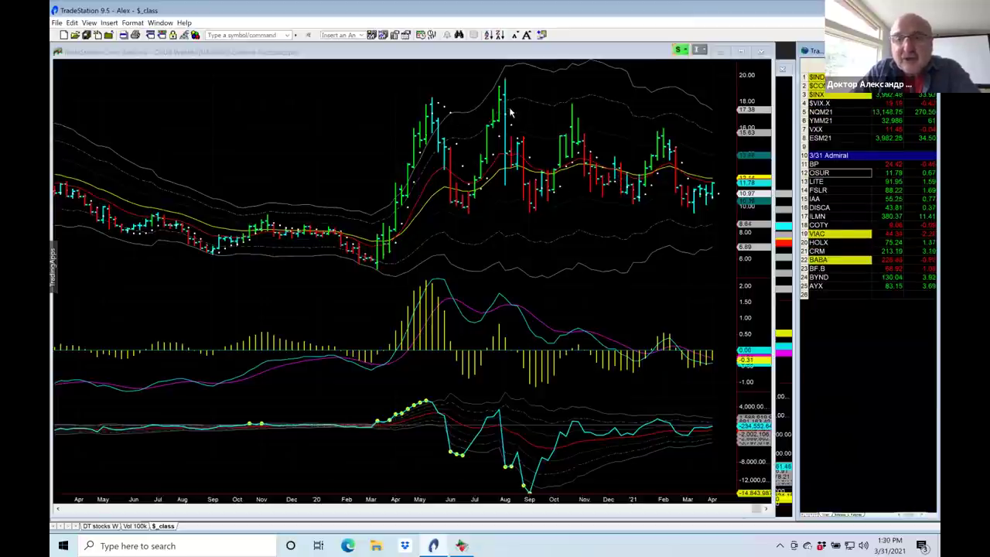
left_click(677, 110)
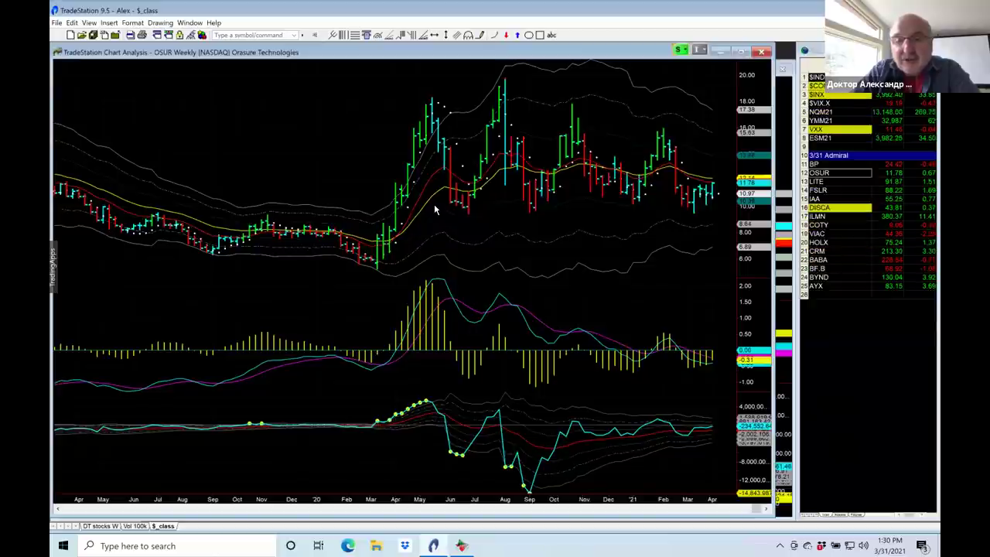
mouse_move(434, 209)
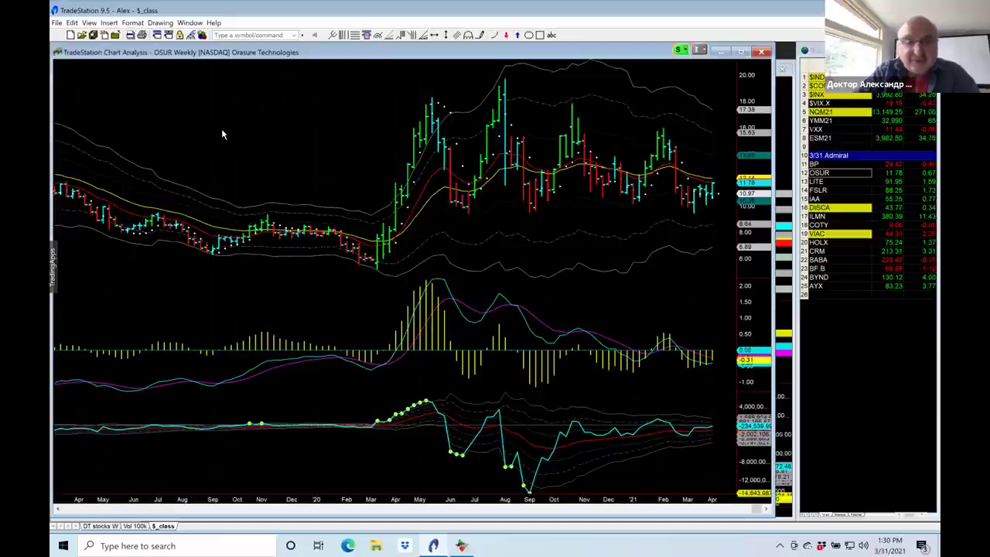
Load LITE in the weekly chart and examine its daily chart
type("Ite")
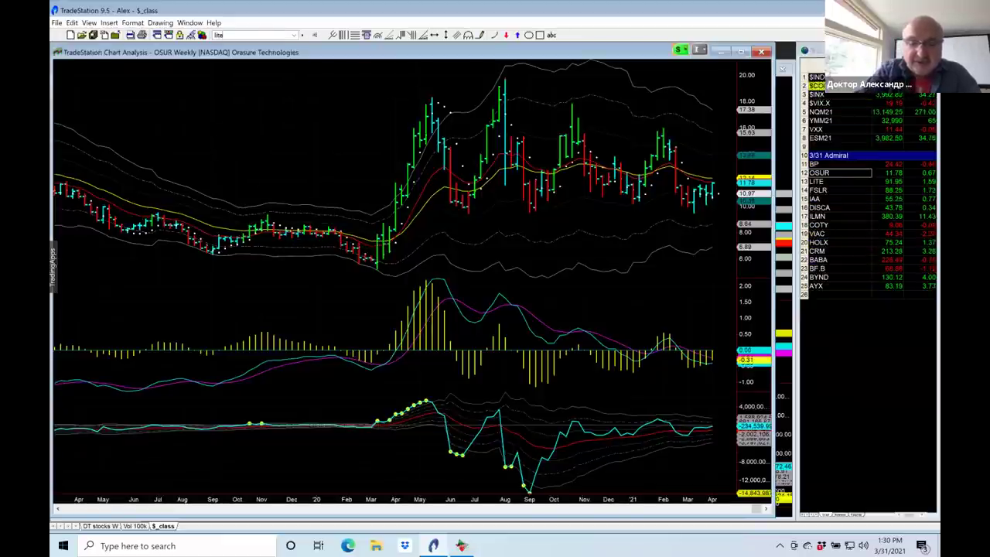
key("Return")
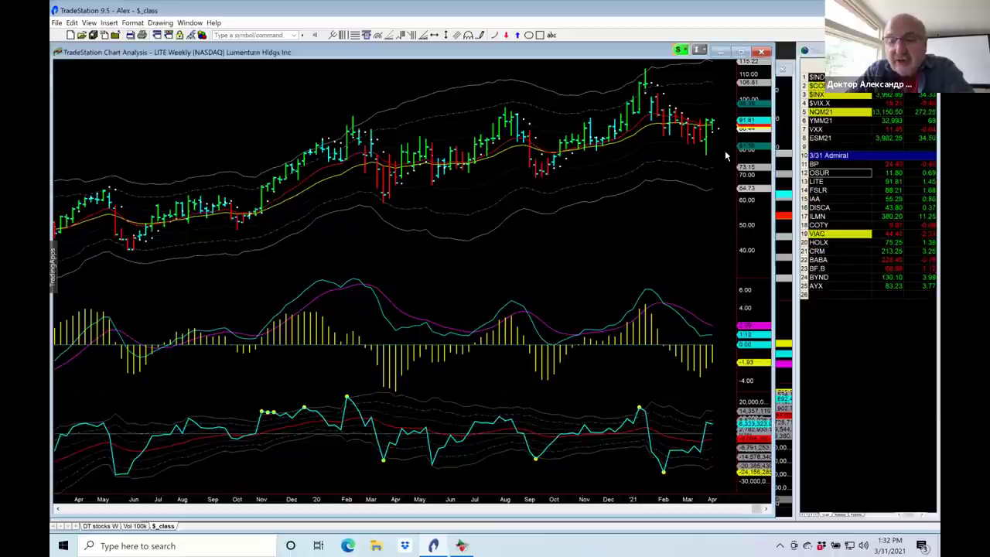
left_click(787, 121)
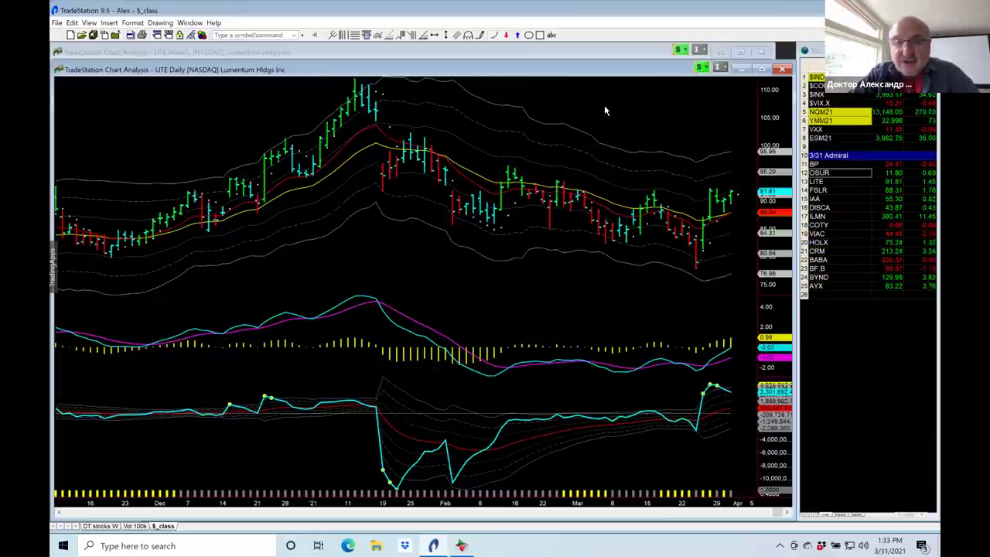
Load FSLR in the weekly chart and examine its daily chart
left_click(570, 53)
type("fslr")
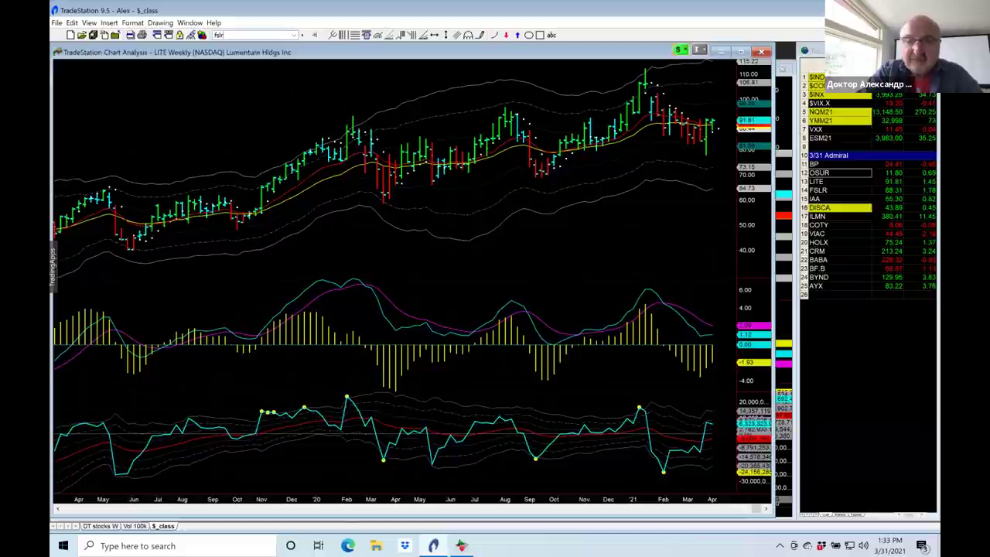
key("Return")
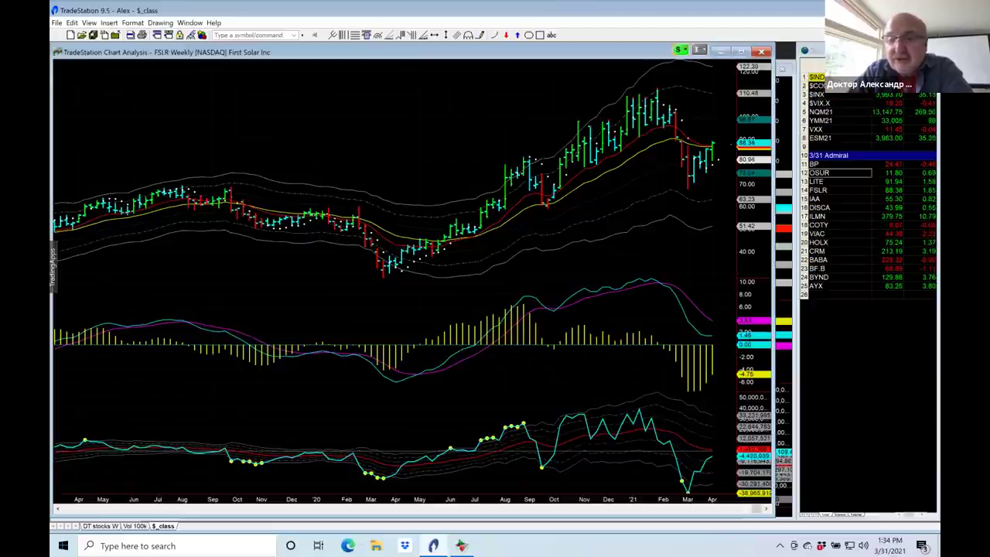
left_click(781, 127)
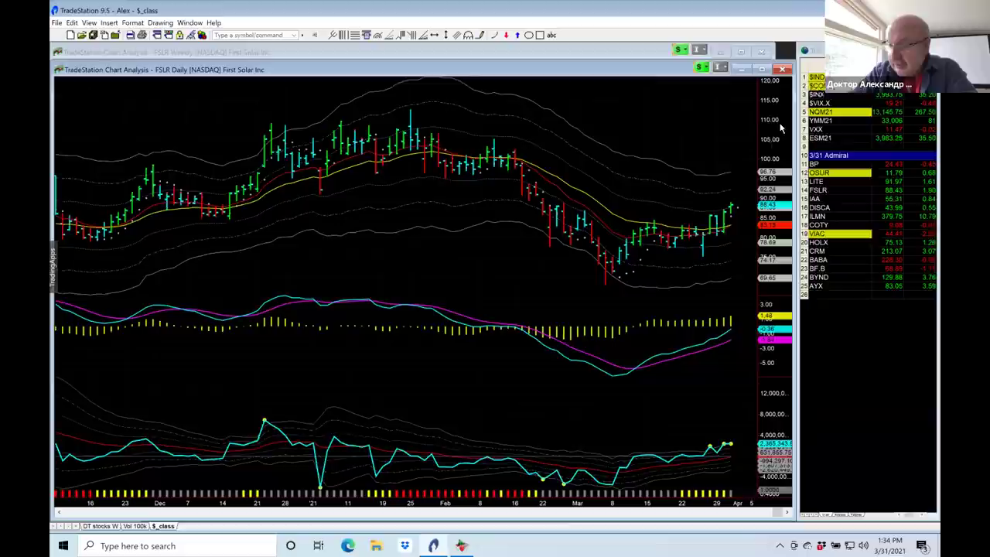
Load IAA in the weekly chart and examine its daily chart
left_click(544, 52)
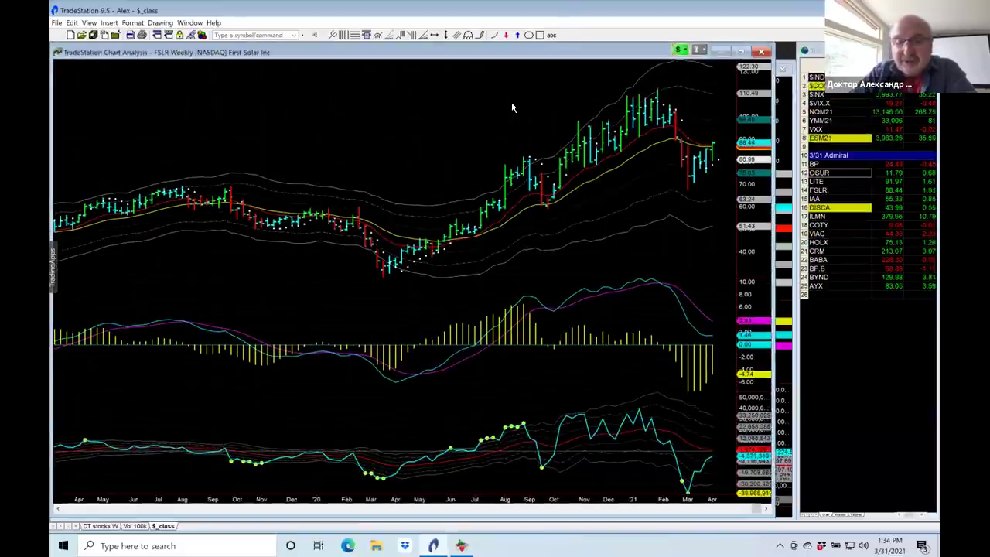
type("iaa")
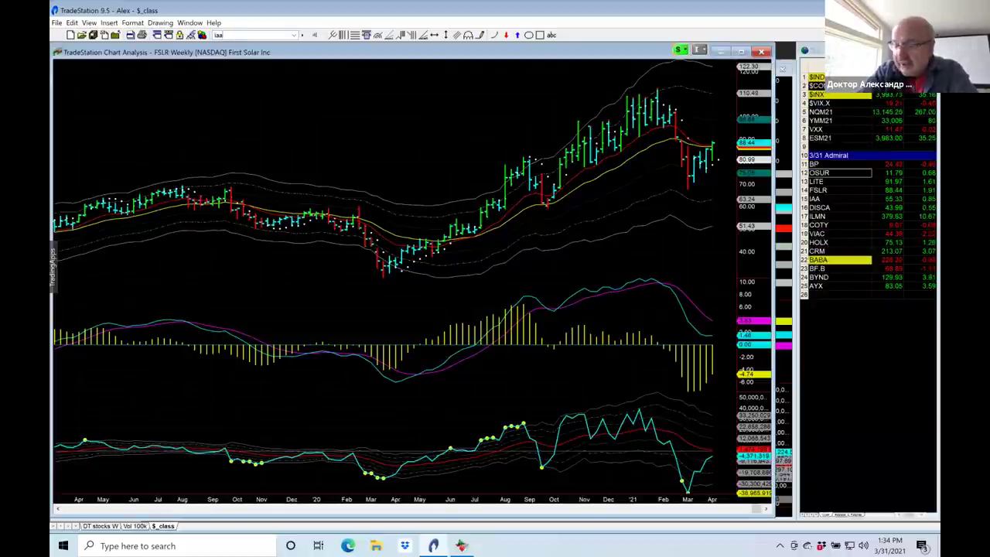
key("Return")
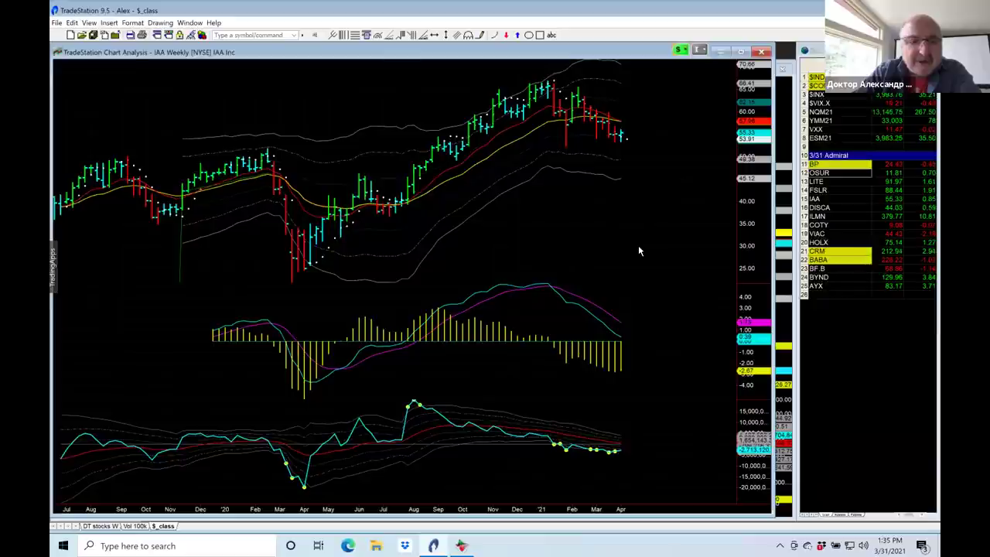
scroll(638, 245, "down", 3)
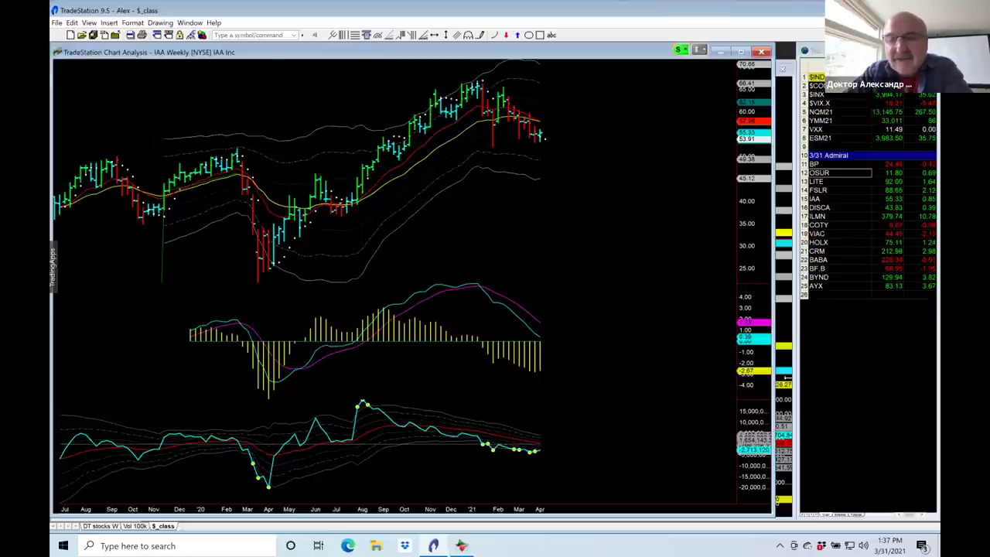
key("ctrl+Tab")
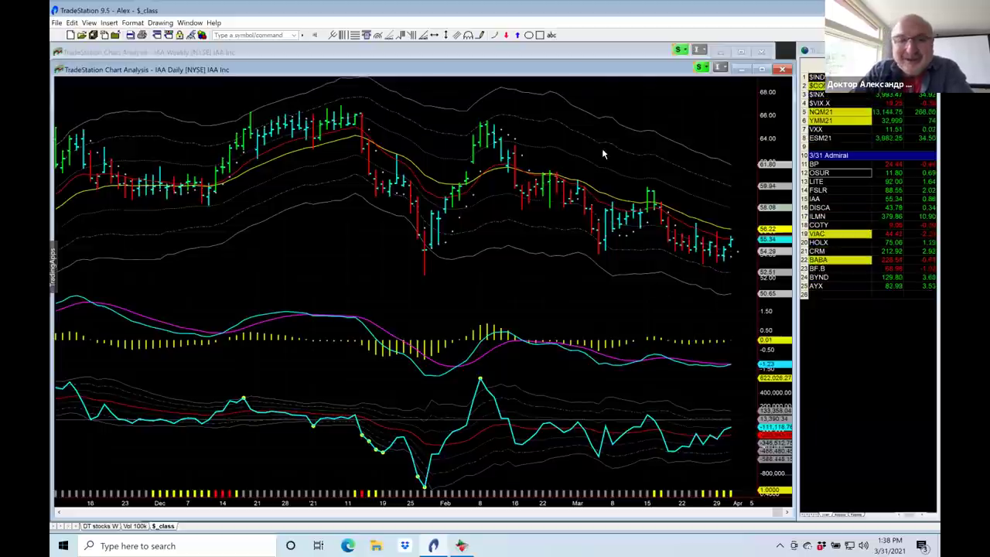
Return to the weekly chart and load DISCA for review
left_click(574, 54)
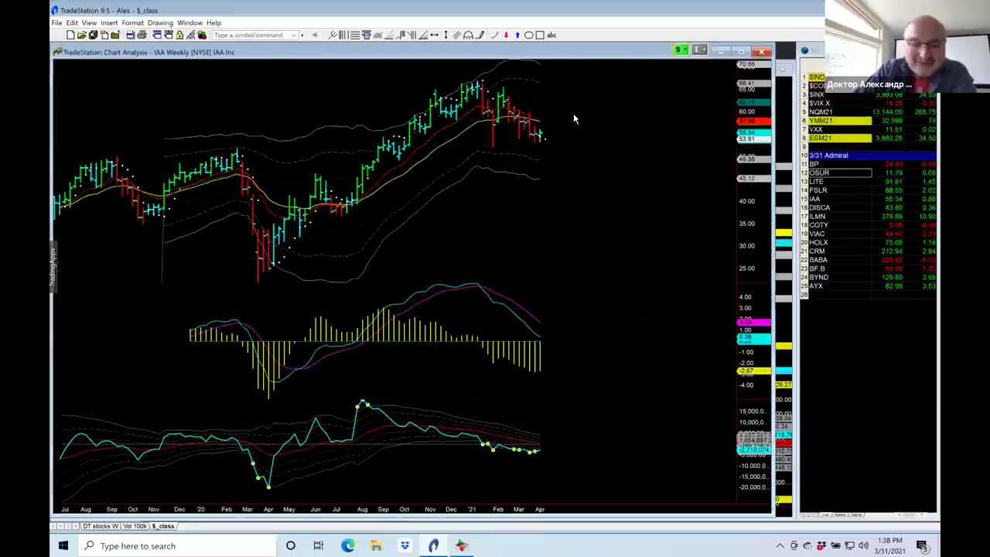
type("disca")
key("Return")
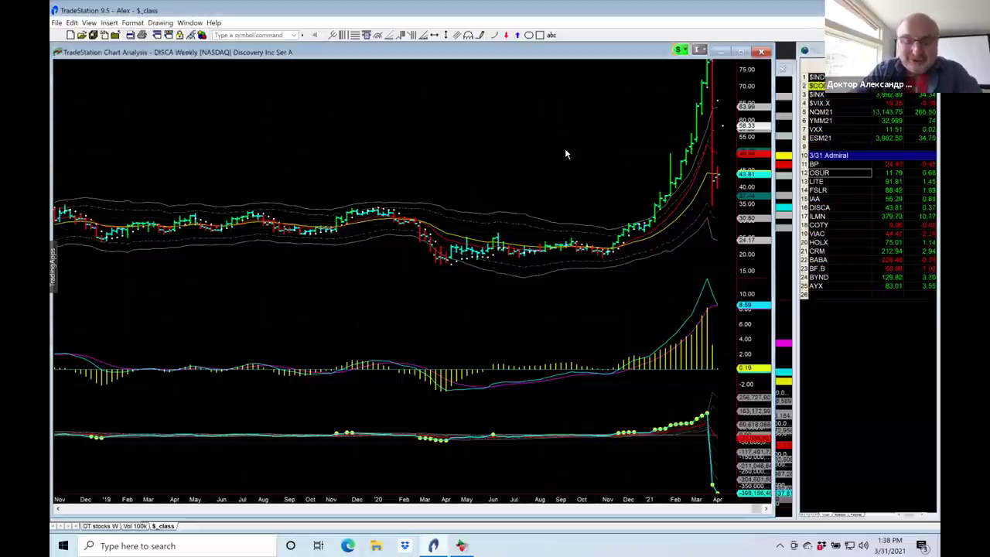
Load VIAC in the weekly chart and examine its most recent price bars at a larger scale
type("a")
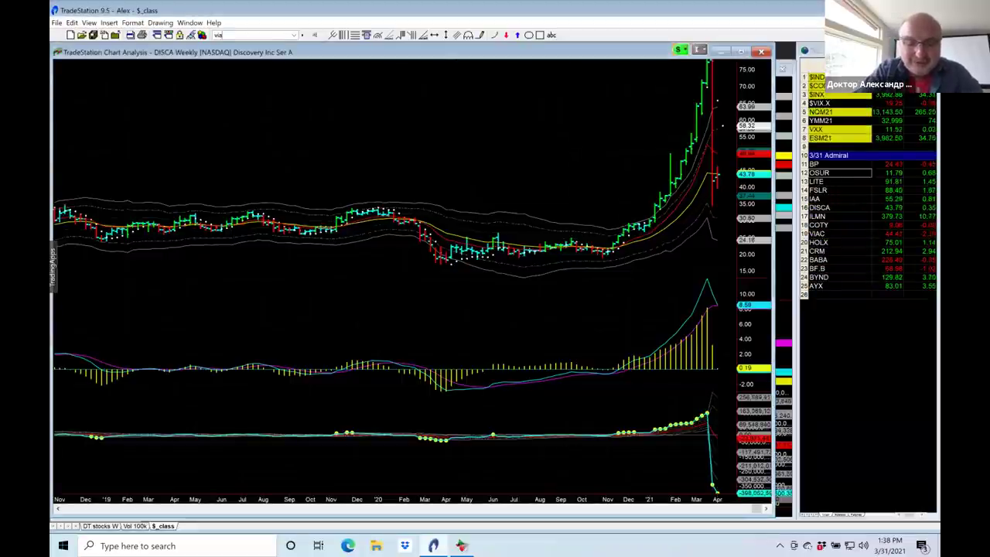
type("c")
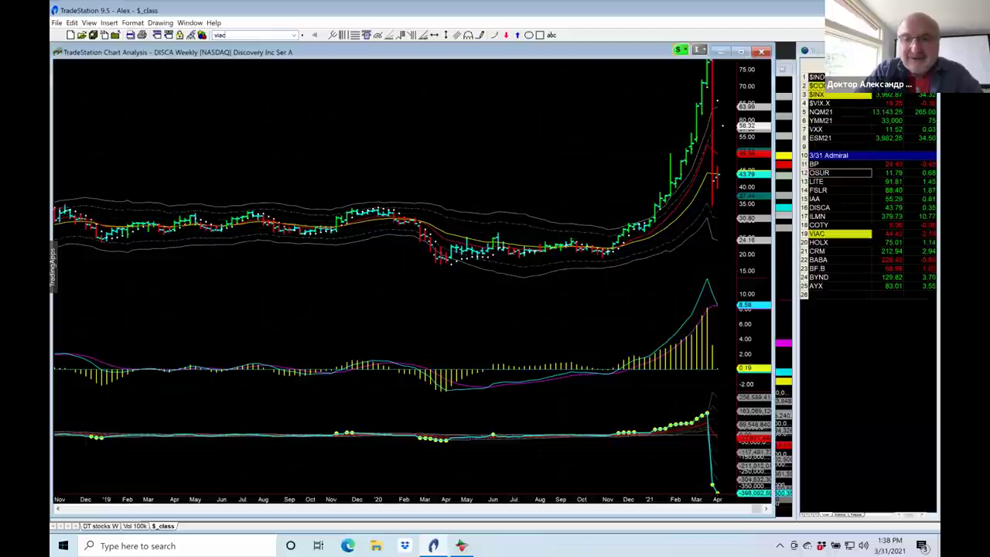
key("Return")
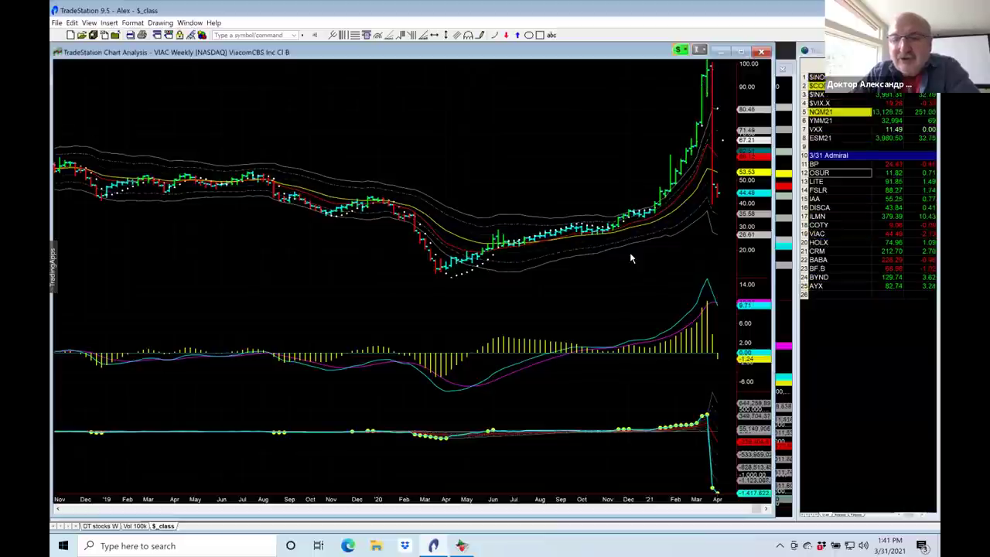
scroll(629, 252, "up", 2)
scroll(631, 257, "up", 2)
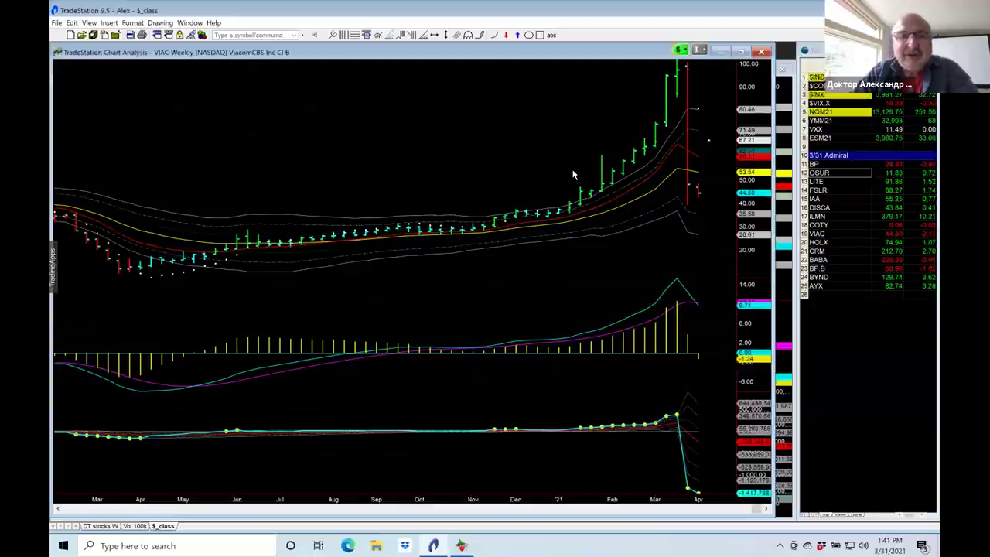
Reload DISCA in the weekly chart and examine its daily chart
type("disca")
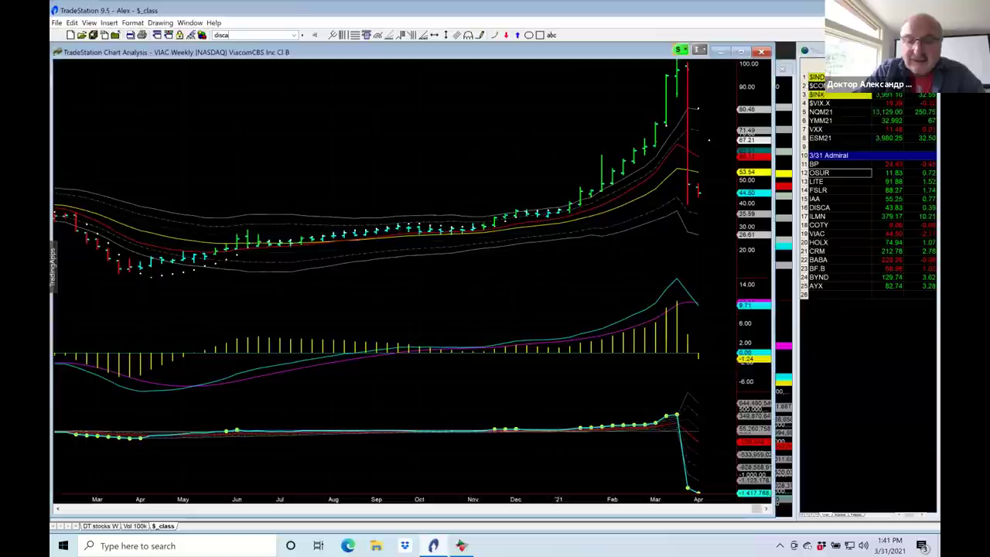
key("Return")
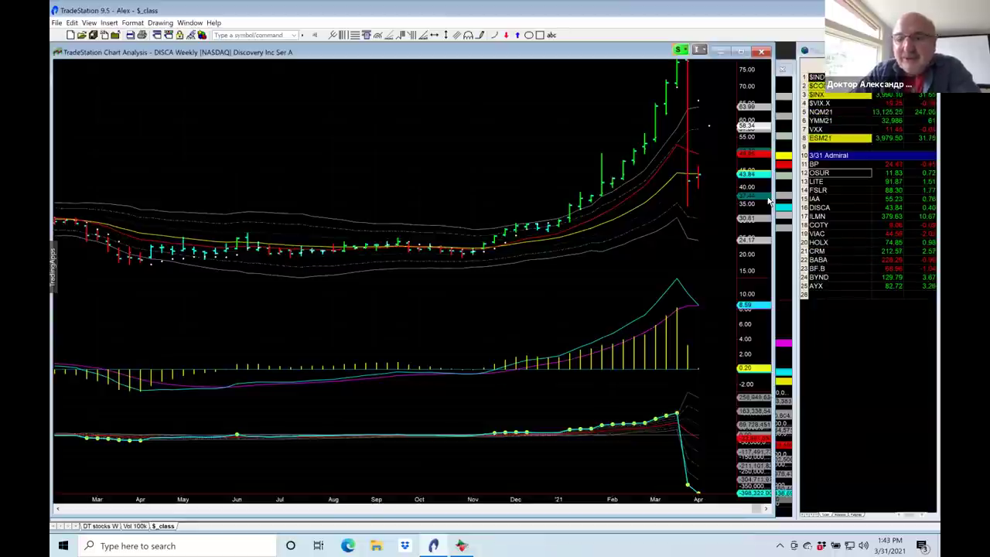
left_click(780, 245)
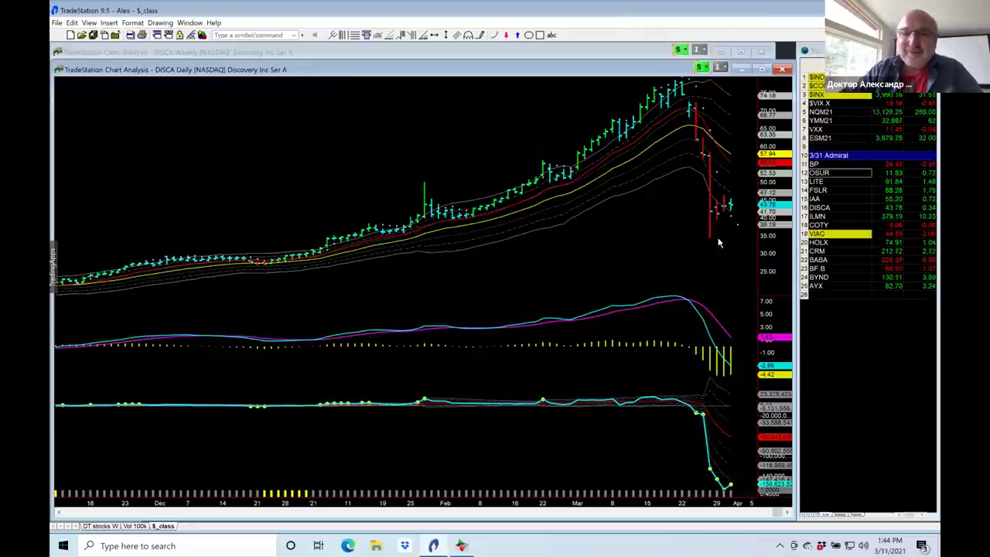
right_click(718, 243)
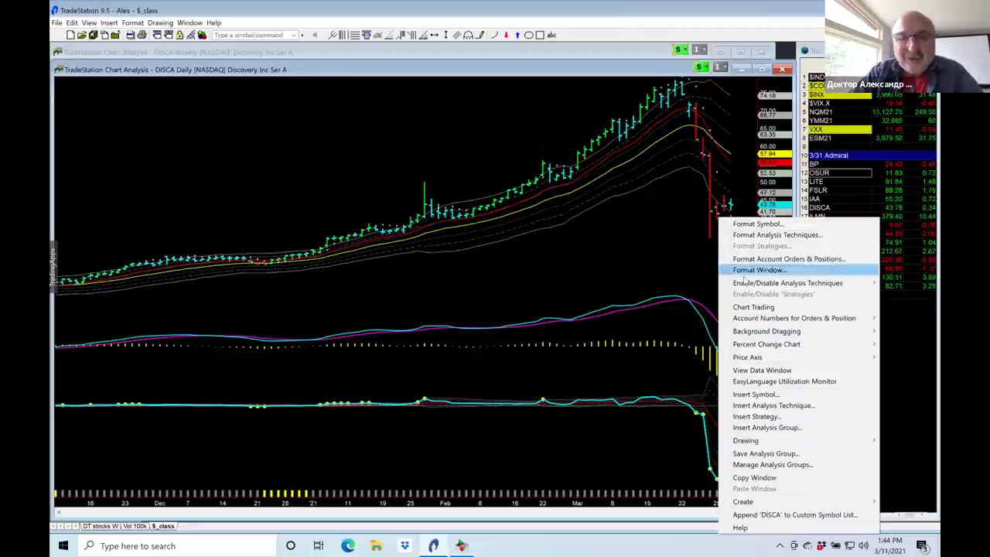
left_click(674, 251)
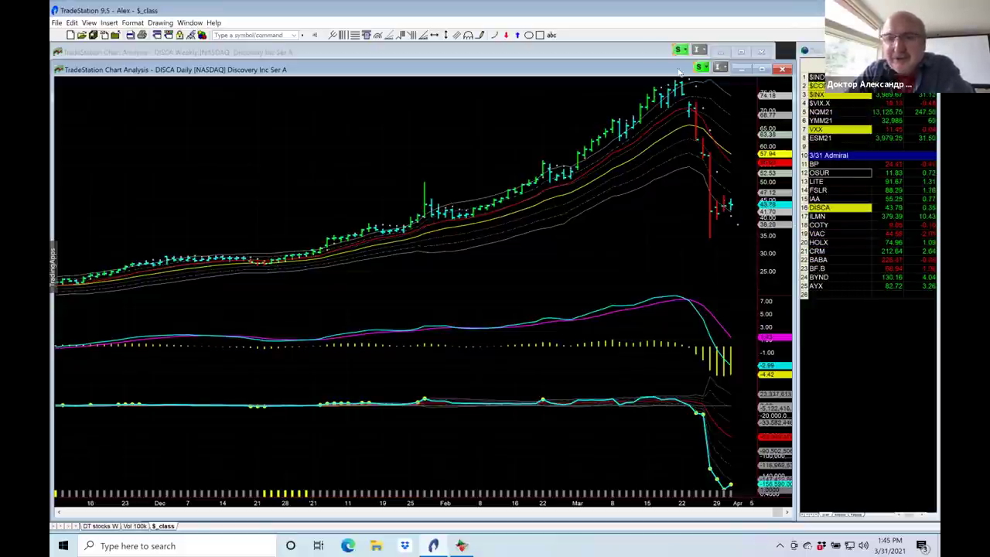
Return to the weekly chart, load ILMN from the watchlist and examine its daily chart
left_click(652, 54)
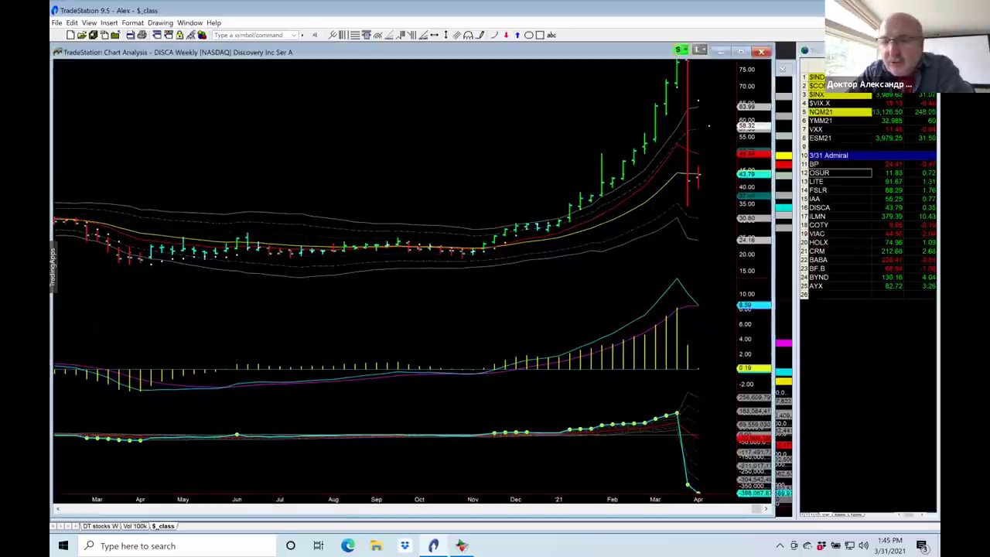
left_click(814, 209)
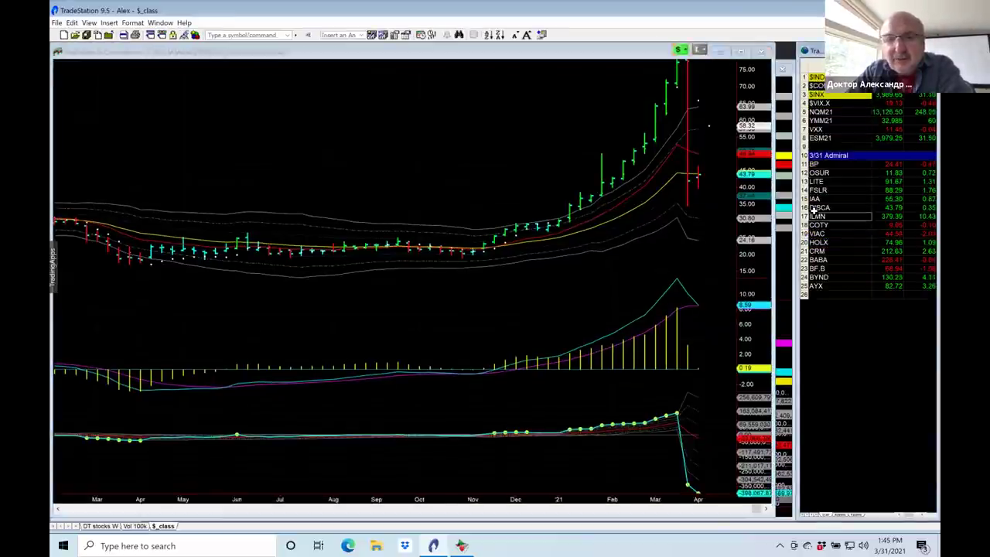
left_click(815, 216)
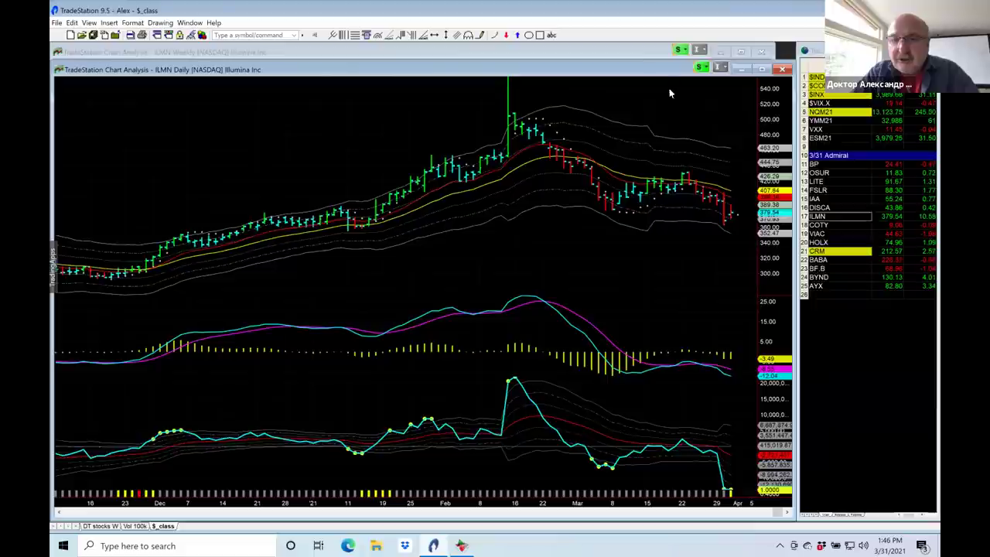
Return to the weekly chart, load COTY from the watchlist and examine its daily chart
left_click(638, 52)
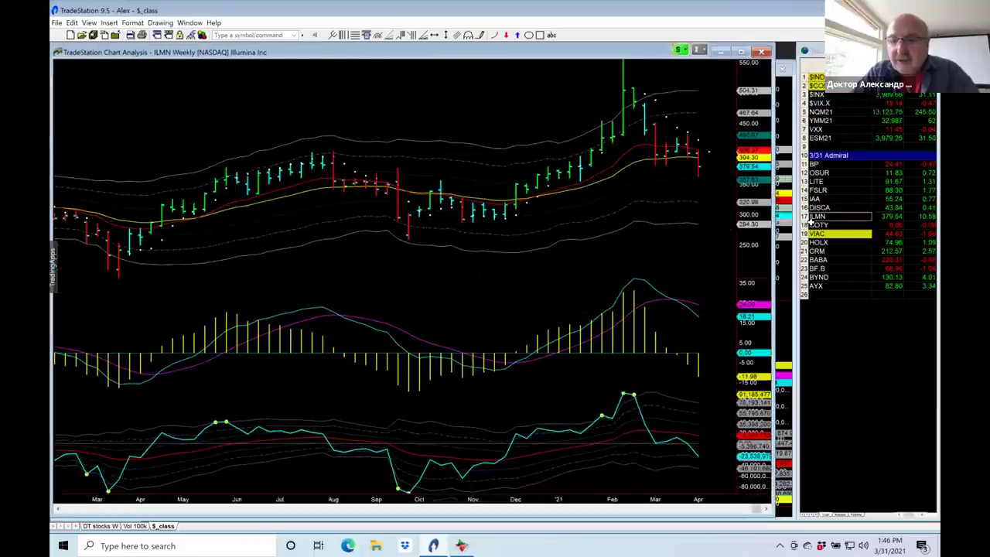
left_click(812, 224)
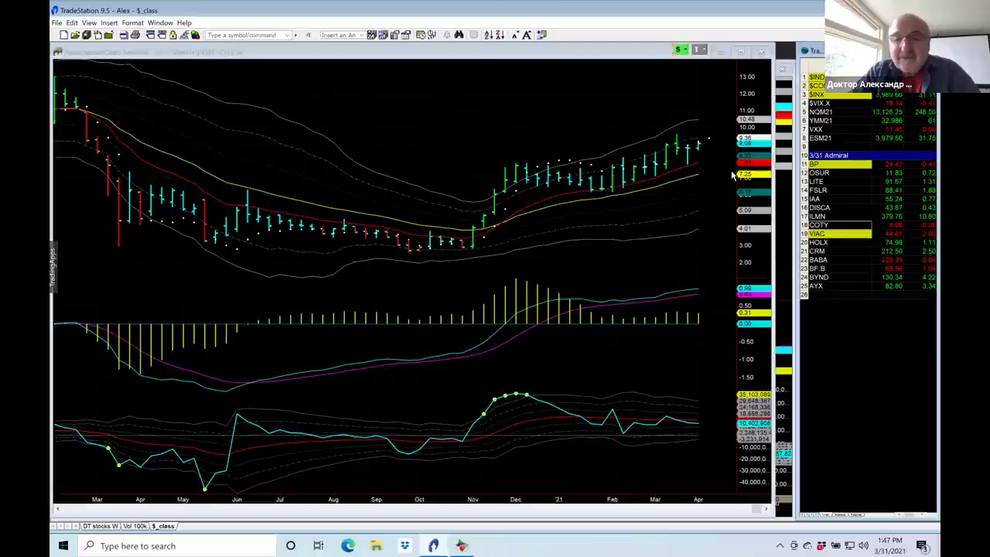
left_click(785, 151)
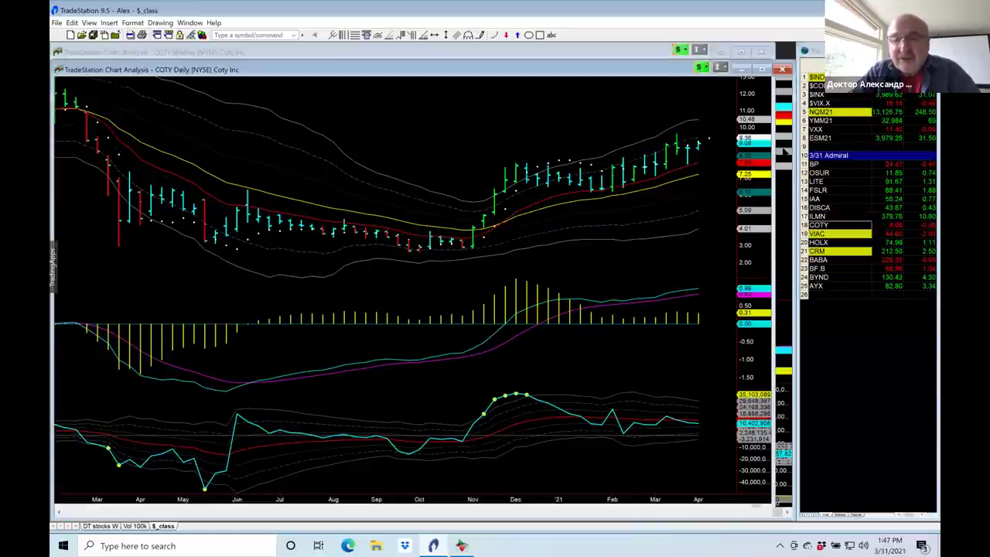
scroll(785, 150, "up", 3)
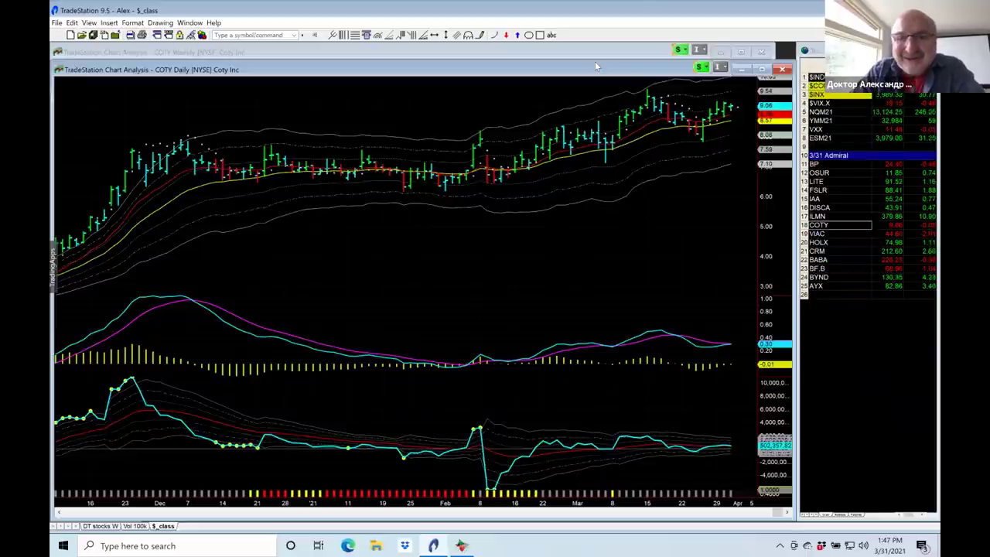
Examine COTY's multi-year price history on the weekly chart
left_click(573, 52)
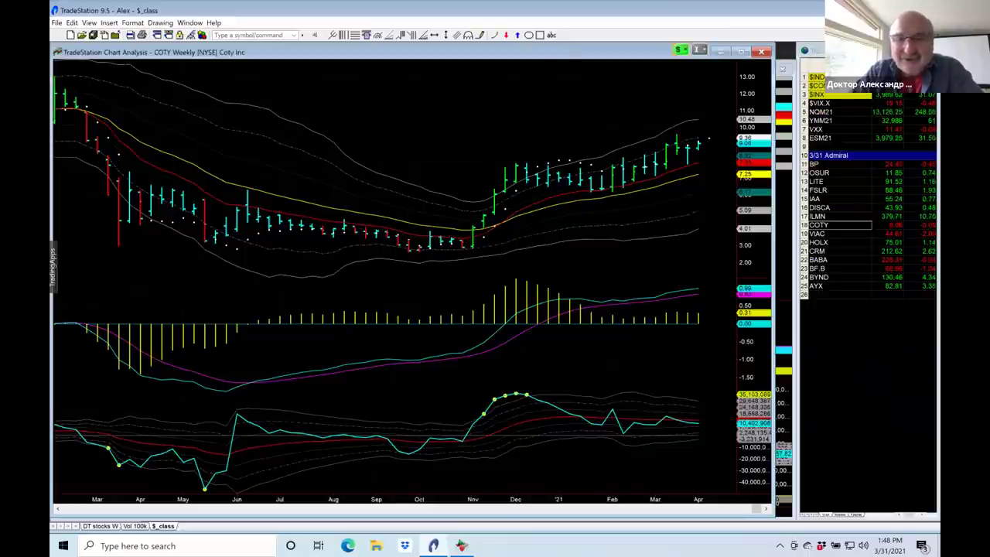
scroll(607, 162, "down", 5)
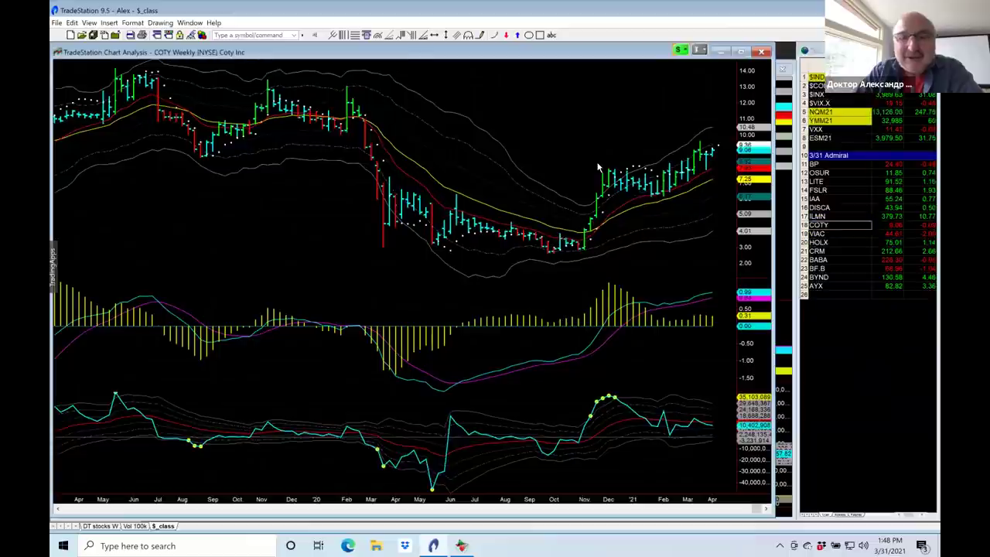
scroll(598, 167, "down", 3)
scroll(598, 167, "down", 2)
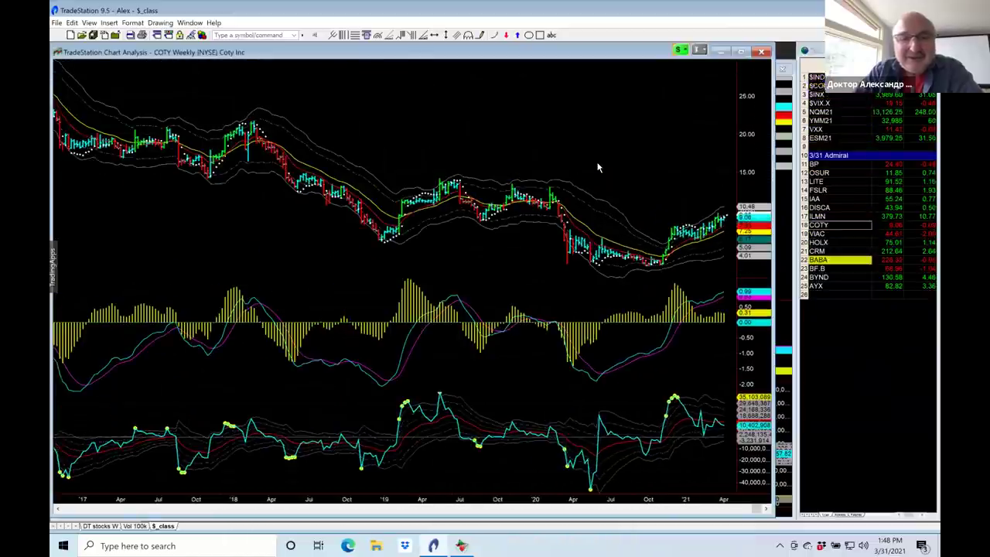
scroll(598, 167, "down", 2)
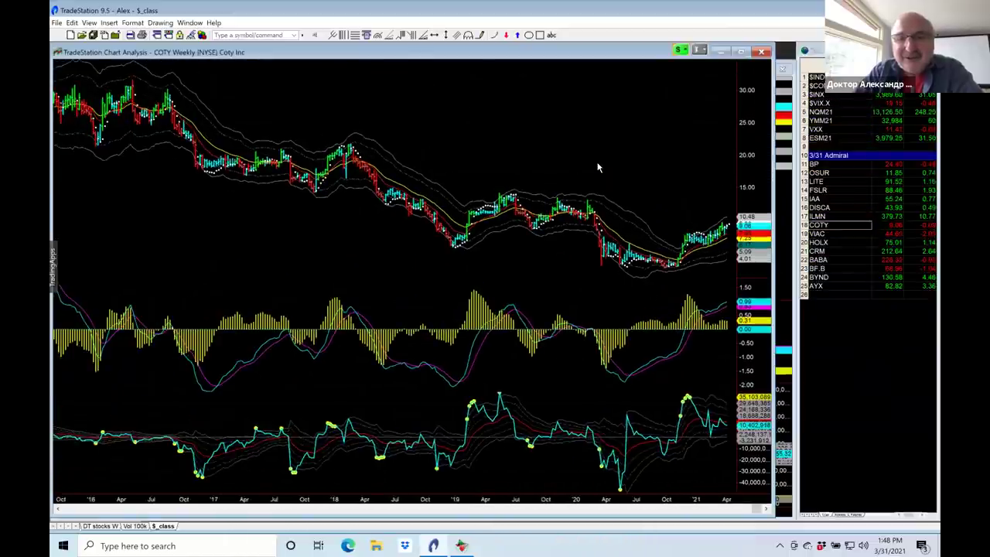
scroll(598, 167, "down", 3)
scroll(598, 167, "up", 8)
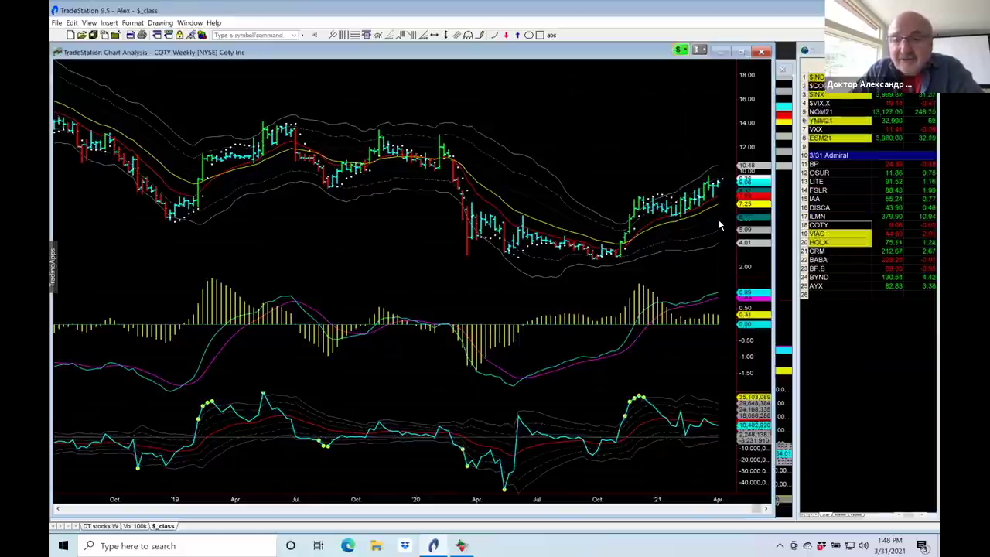
Switch to the daily chart and load VIAC for review
left_click(780, 205)
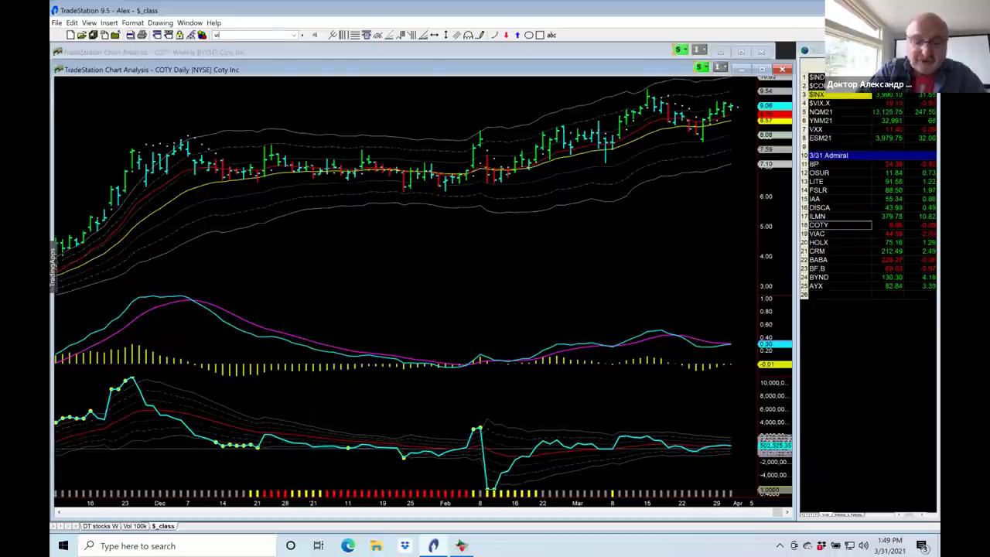
type("iac")
key("Return")
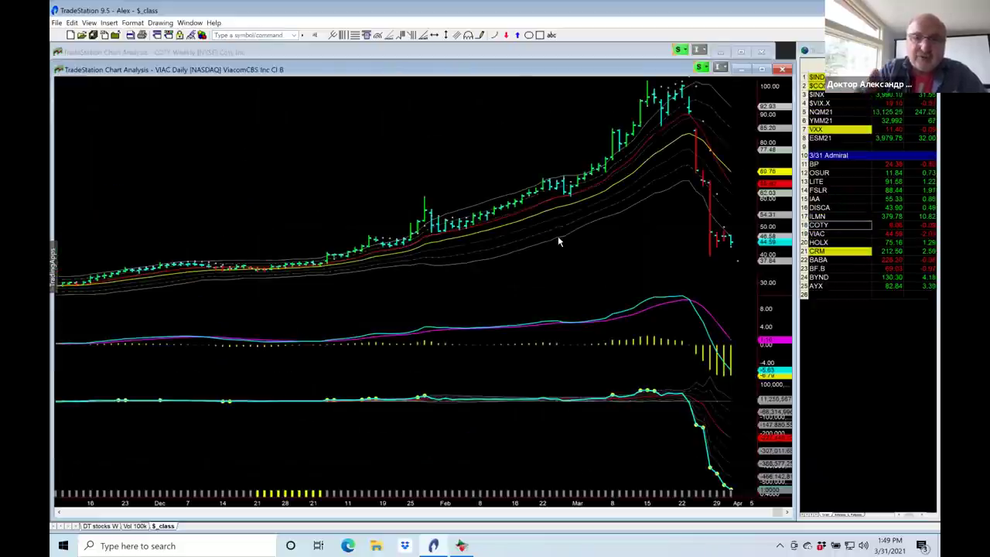
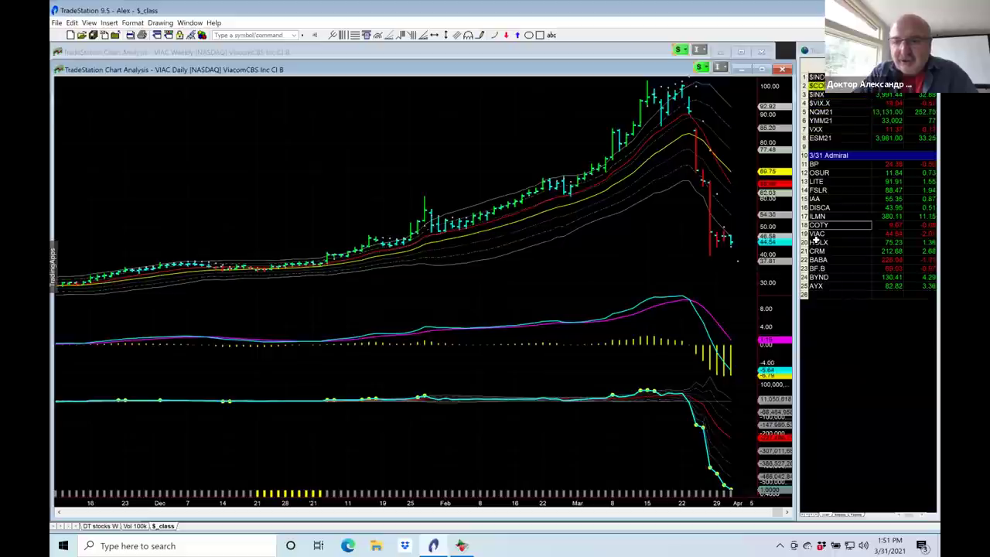
Load HOLX from the watchlist and examine its weekly and daily charts
left_click(818, 241)
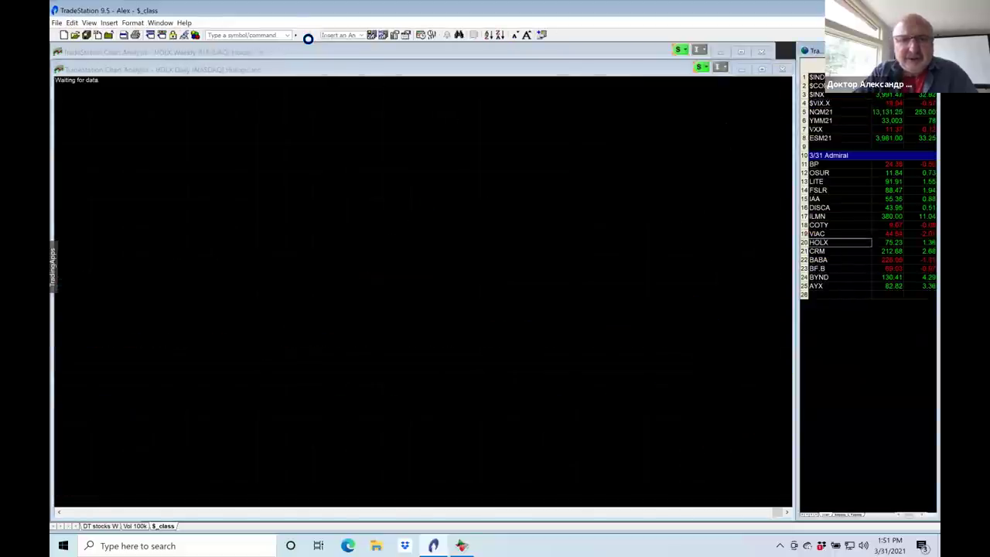
left_click(318, 51)
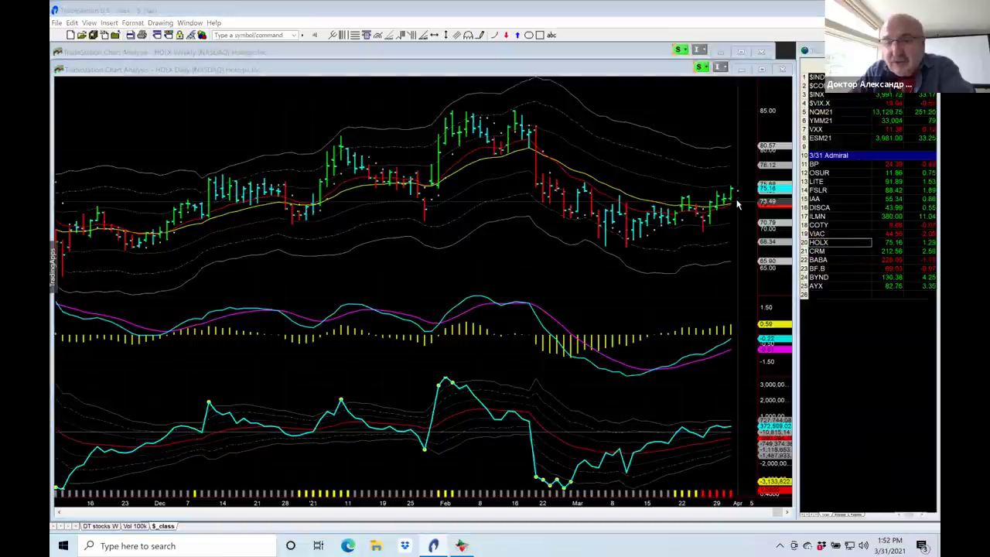
mouse_move(737, 204)
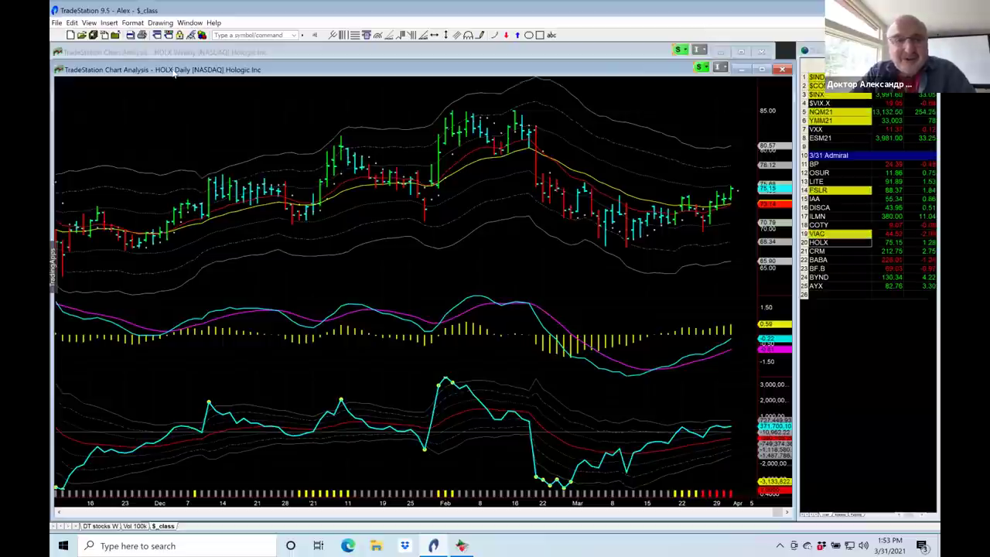
Return to the weekly chart, load CRM and compare its weekly and daily charts
left_click(233, 52)
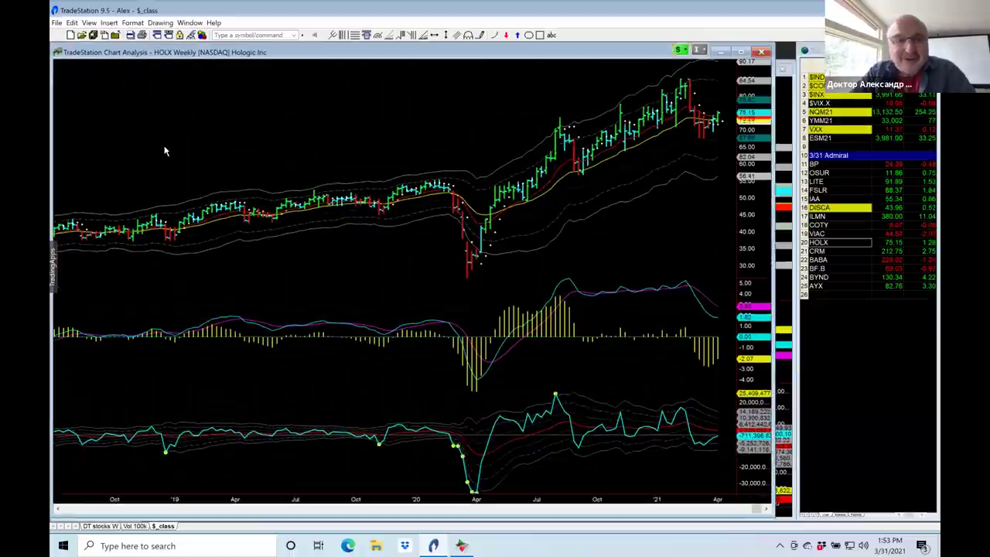
type("ct")
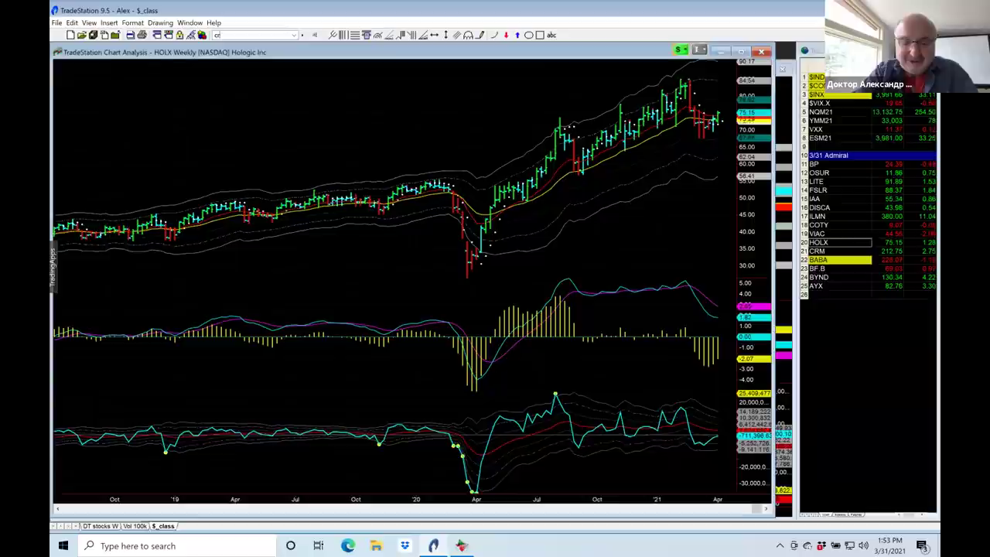
type("m")
key("Return")
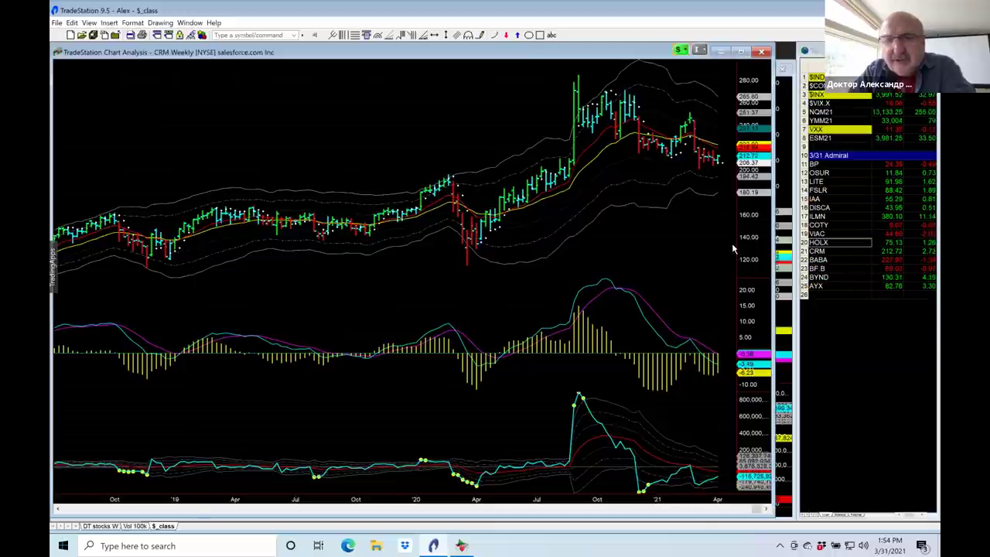
left_click(783, 120)
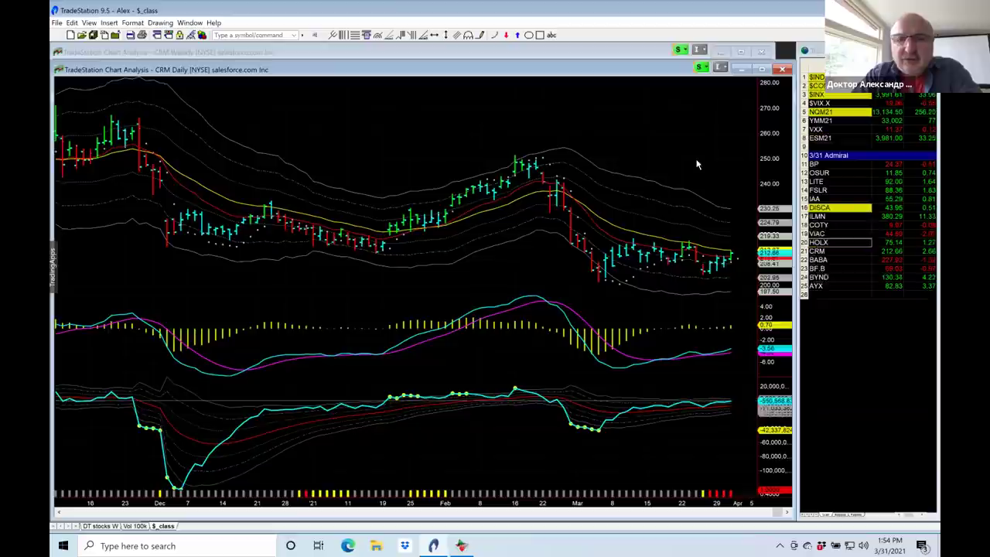
left_click(568, 52)
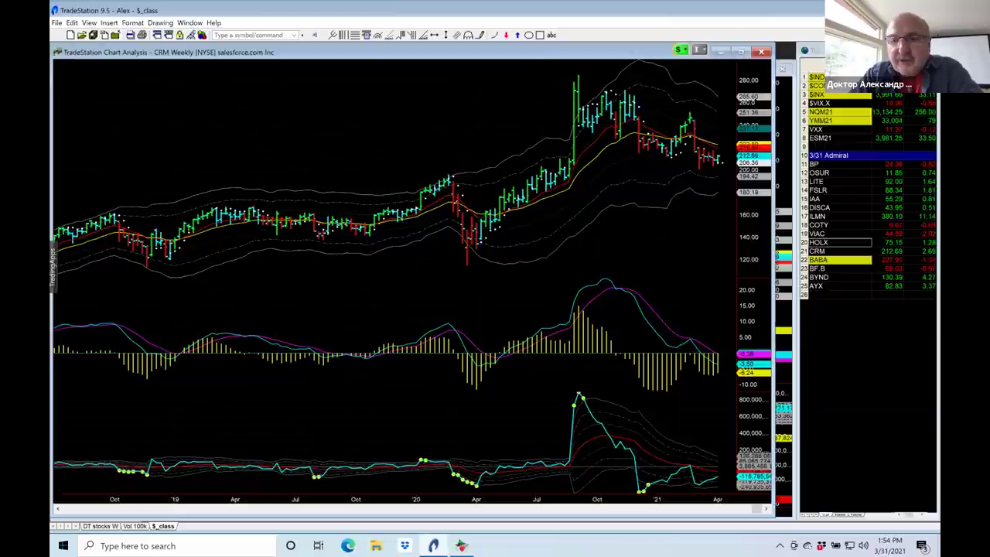
left_click(779, 107)
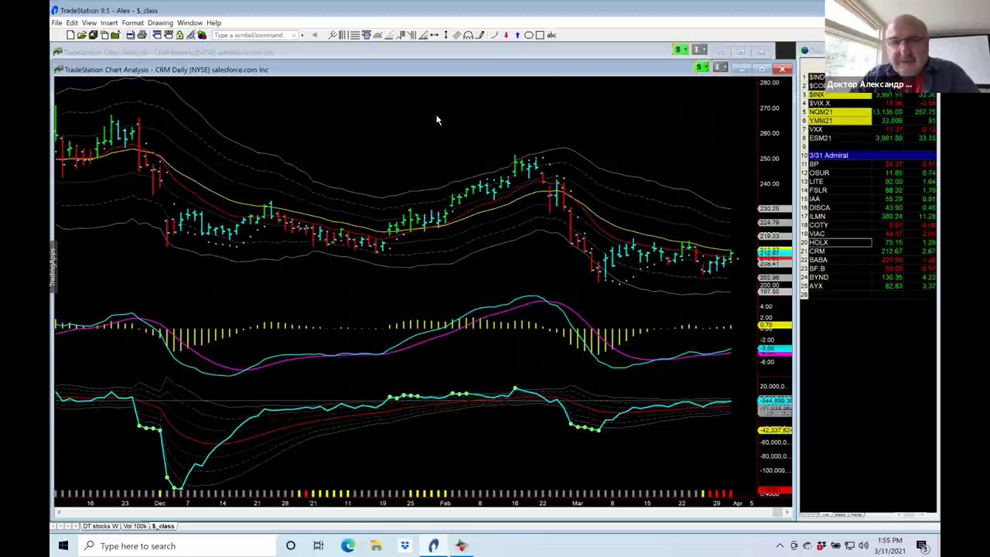
Bring up the weekly chart, load BABA and compare its weekly and daily charts
left_click(338, 54)
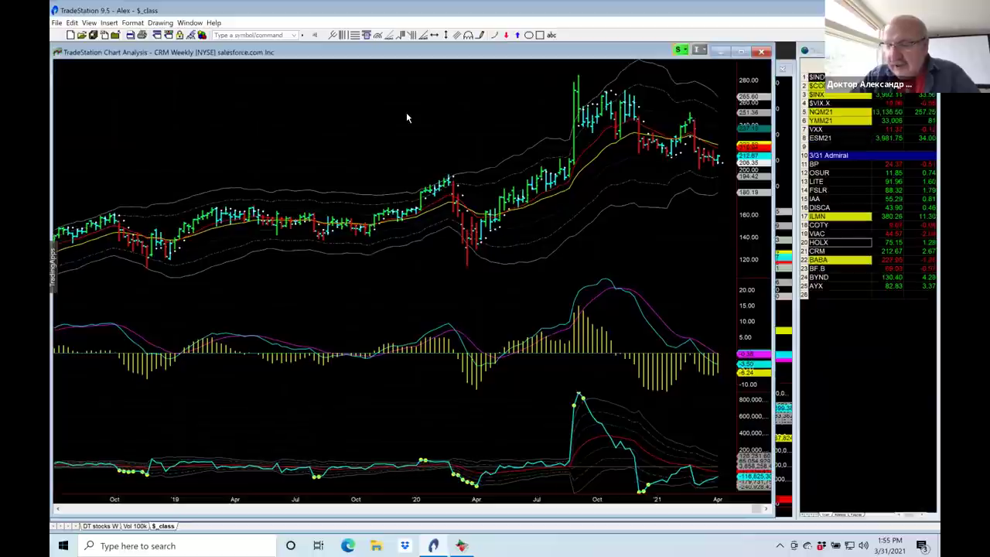
type("BABA")
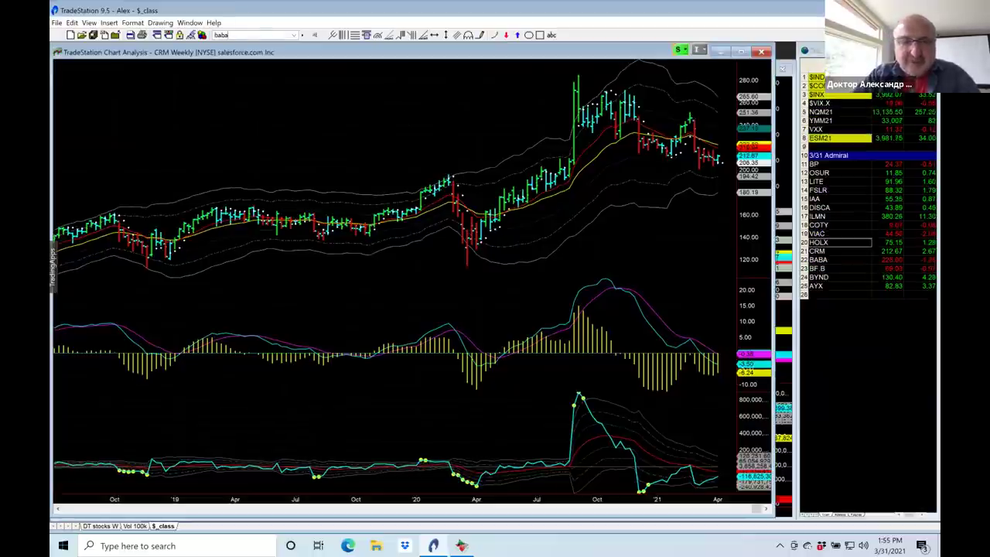
key("Return")
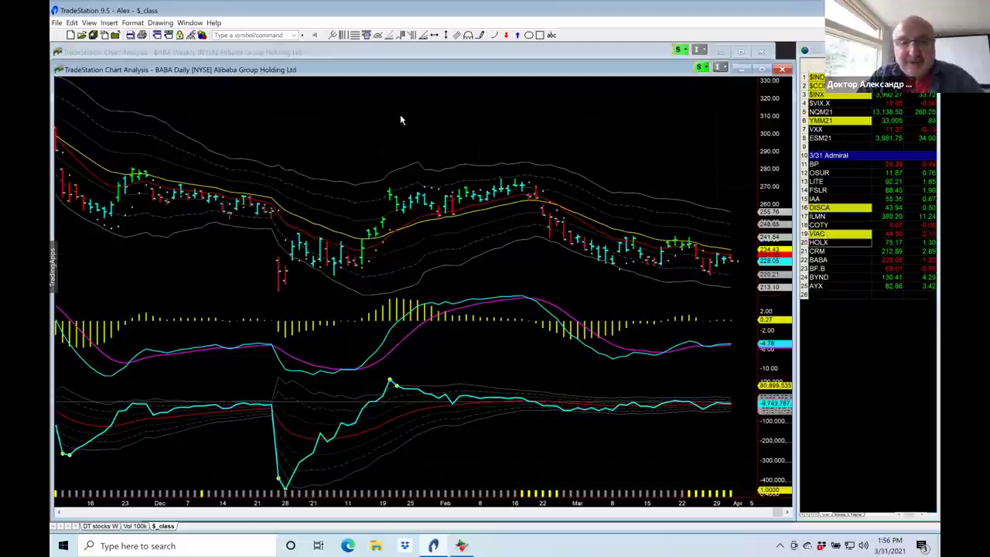
Load BYND on the daily chart and examine its price action on the weekly and daily charts
type("byn")
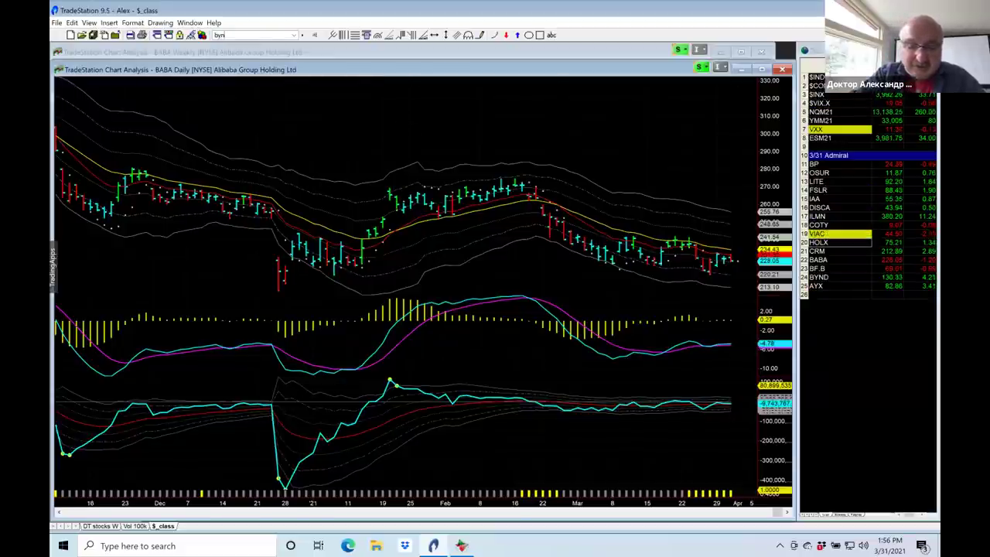
type("d")
key("Return")
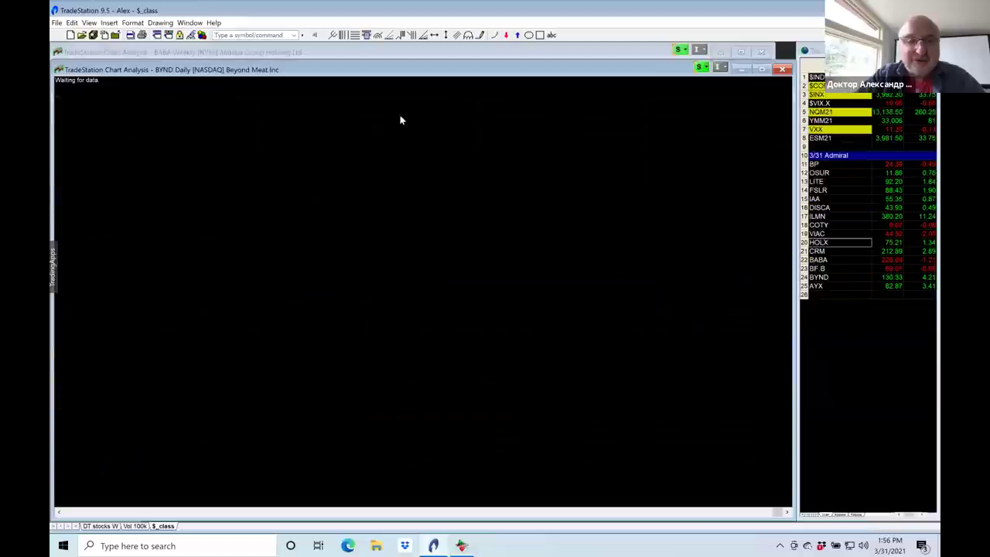
left_click(319, 52)
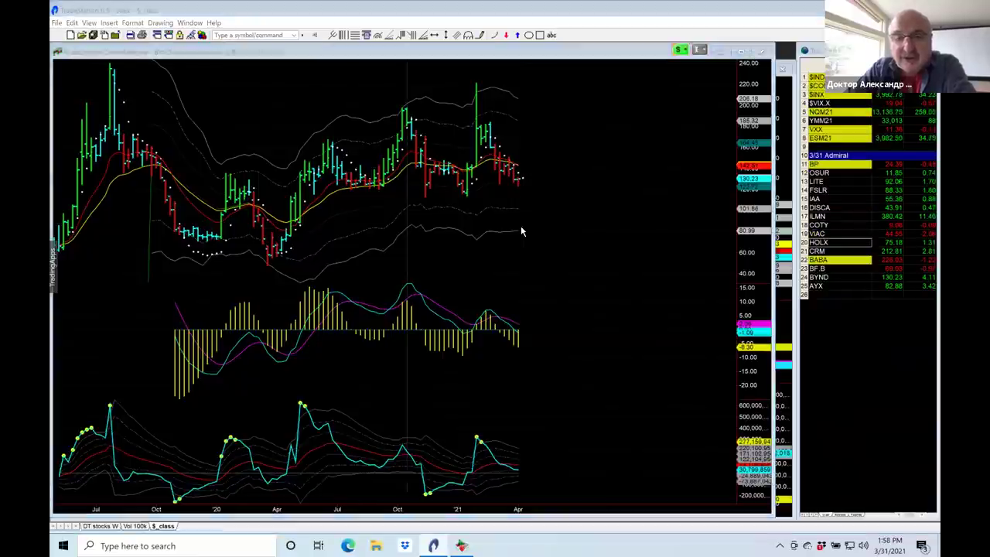
mouse_move(521, 230)
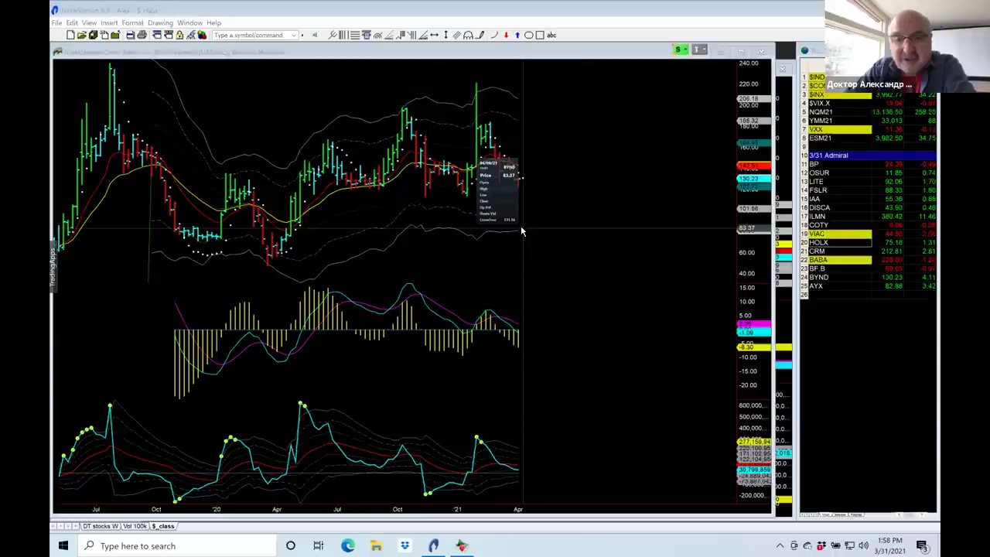
left_click(521, 229)
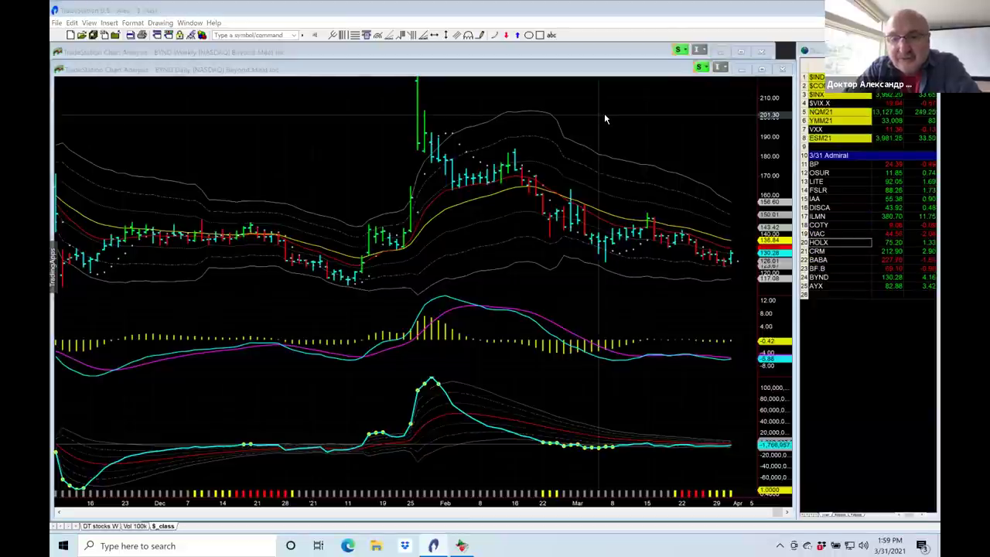
mouse_move(603, 118)
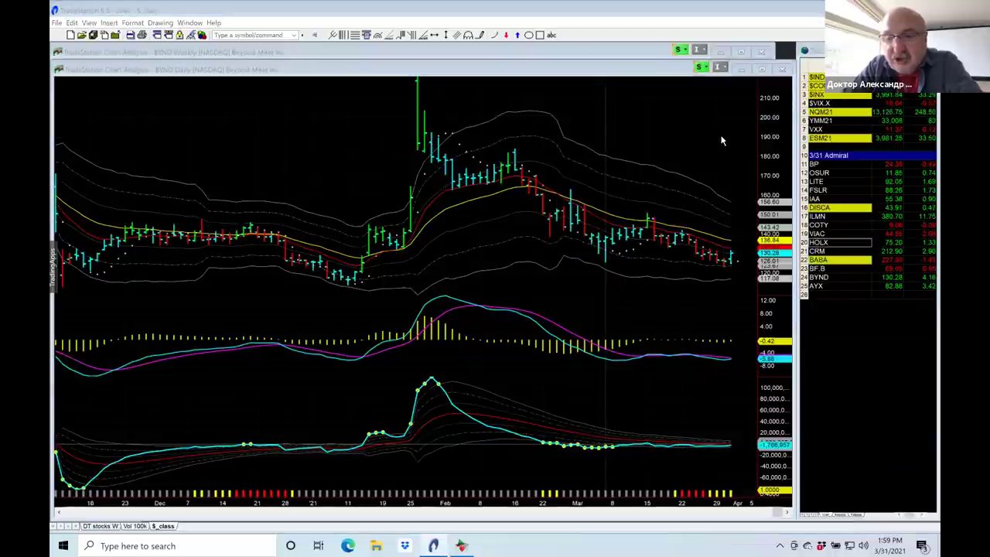
mouse_move(722, 140)
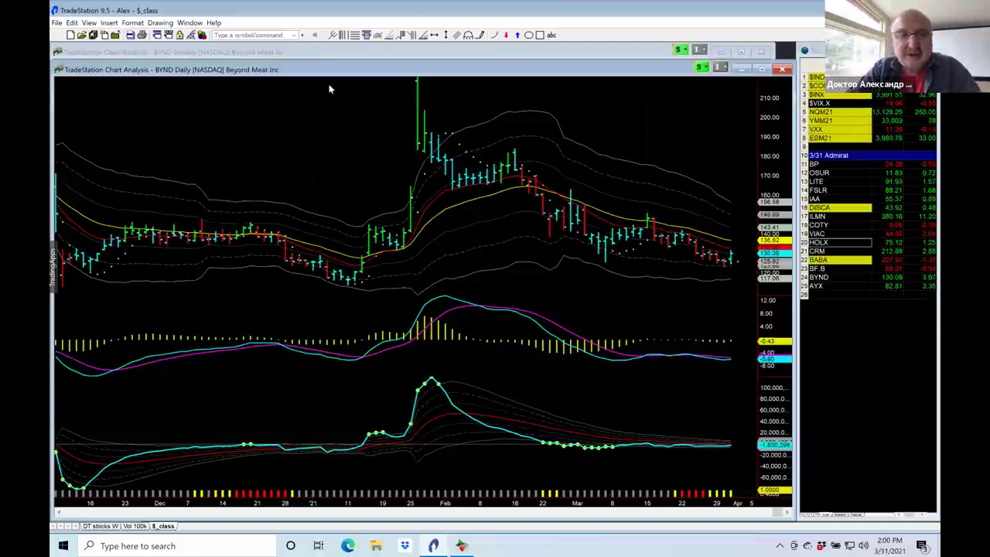
Return to the weekly chart, load AYX and compare its weekly and daily charts
left_click(316, 52)
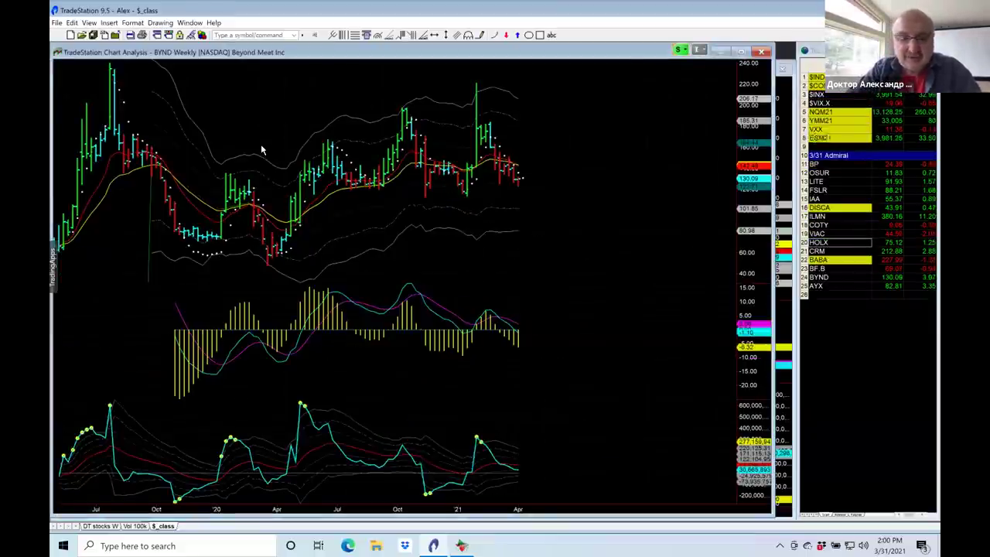
type("ay")
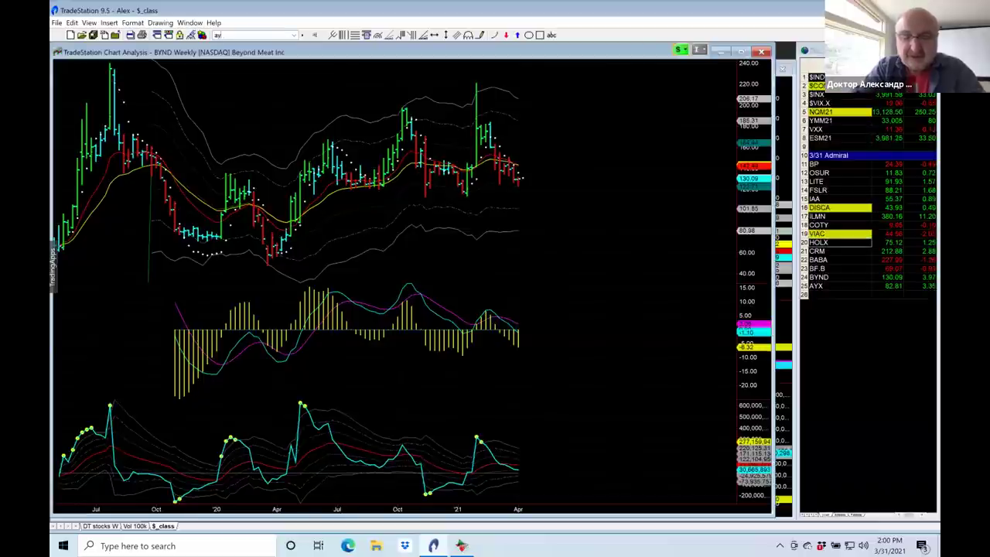
type("x")
key("Return")
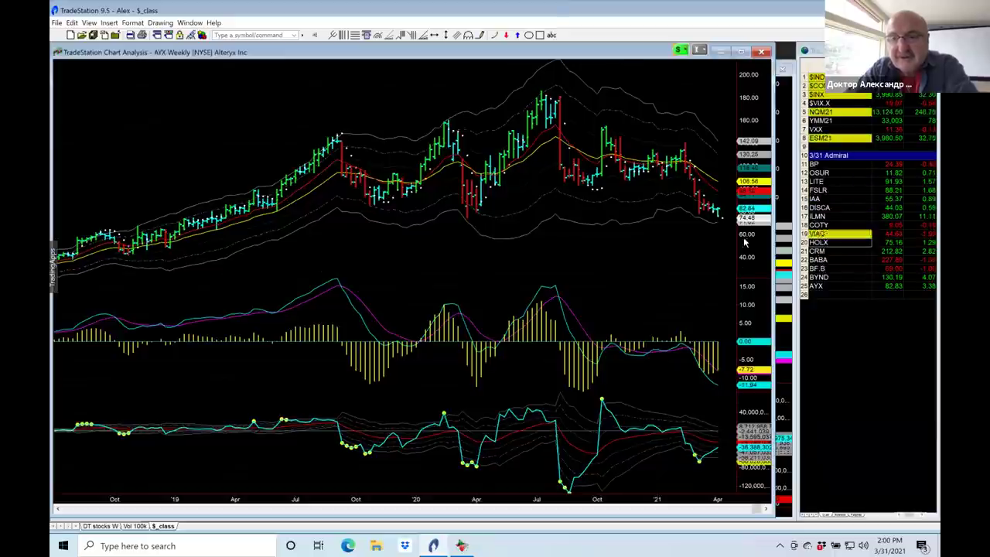
left_click(784, 173)
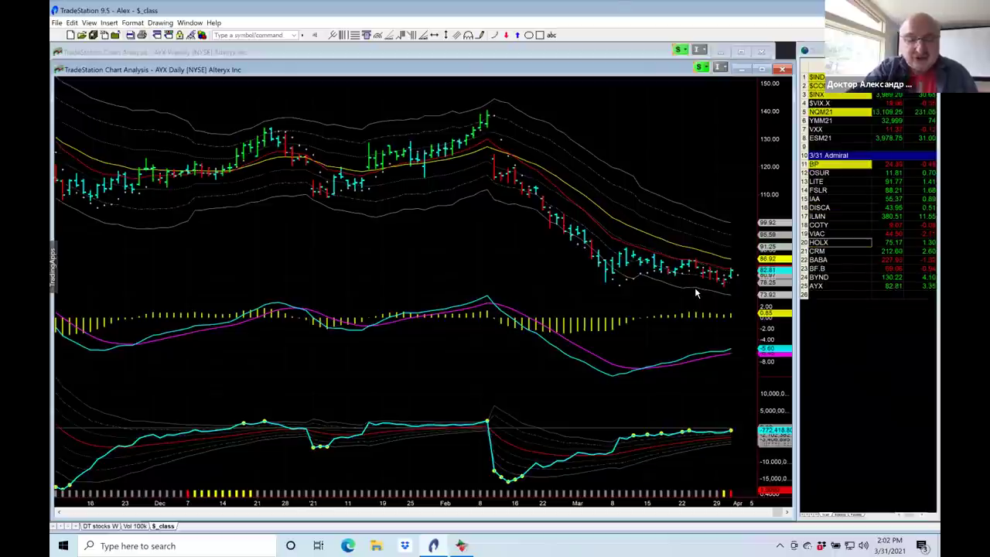
Load TSLA on the daily chart, examine it and switch to its weekly chart
type("tsl")
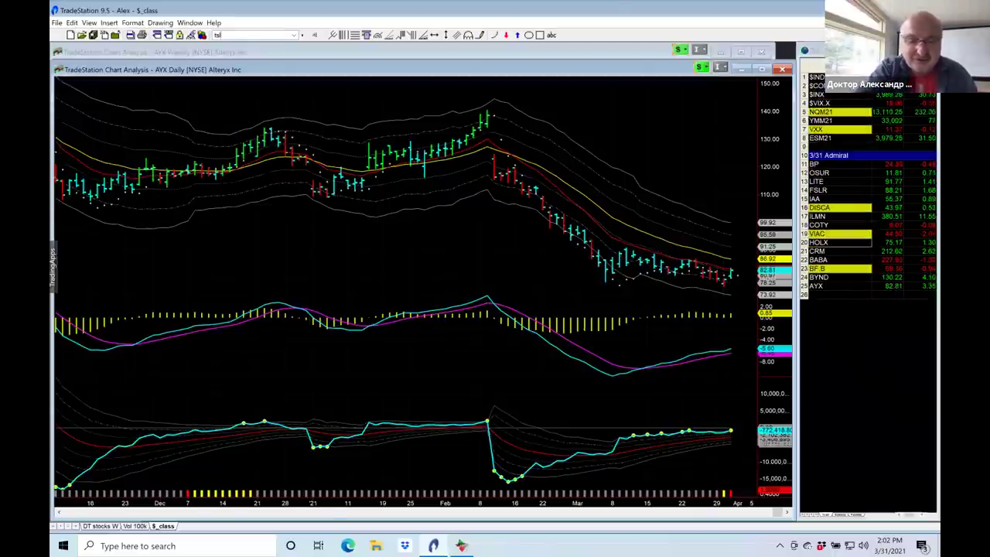
type("a")
key("Return")
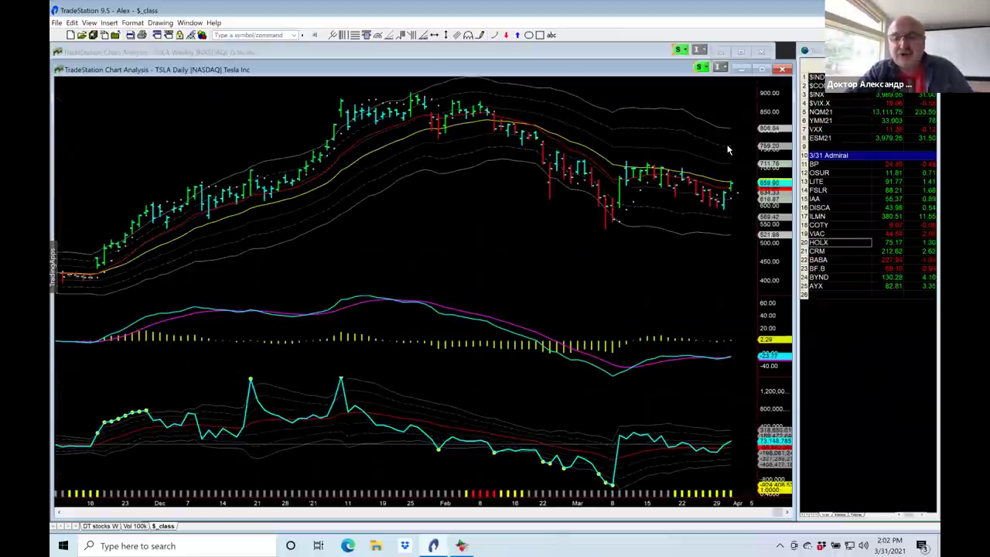
left_click(650, 52)
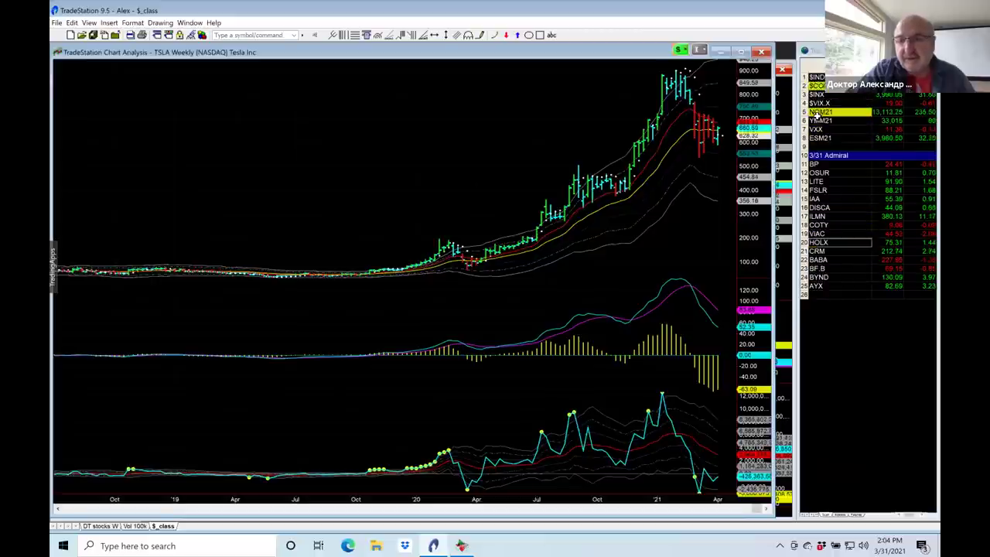
Load the Nasdaq Composite index and BF.B in turn from the watchlist and examine their weekly charts
left_click(808, 80)
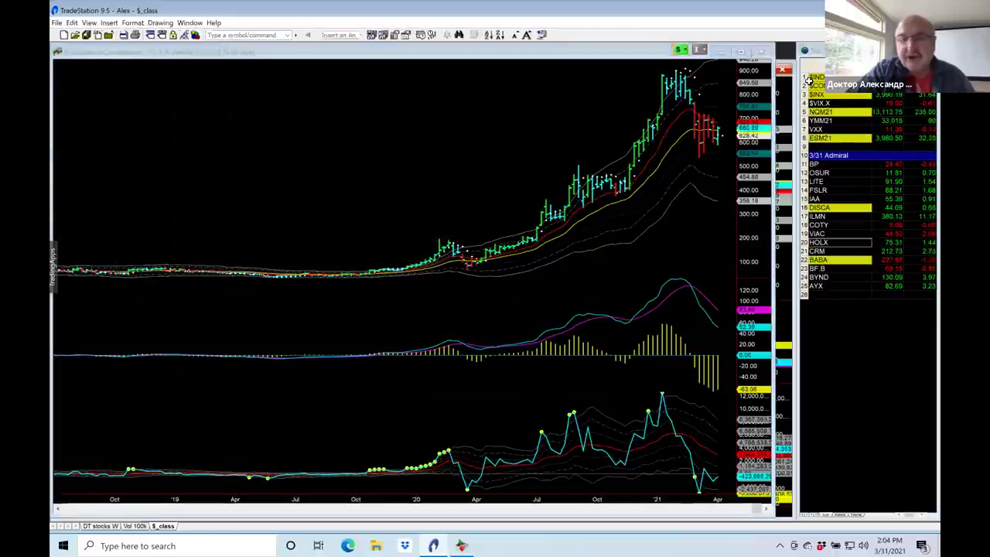
left_click(808, 78)
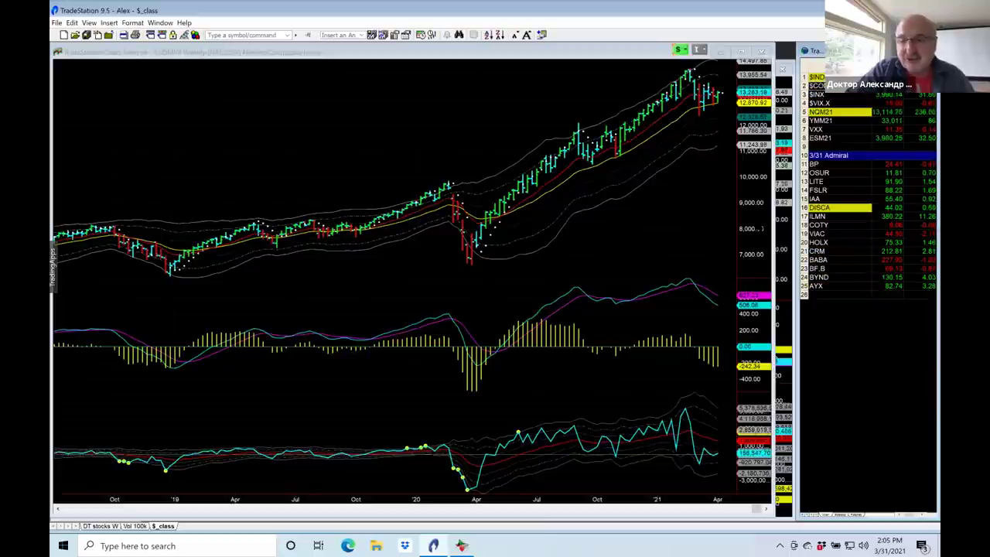
left_click(817, 268)
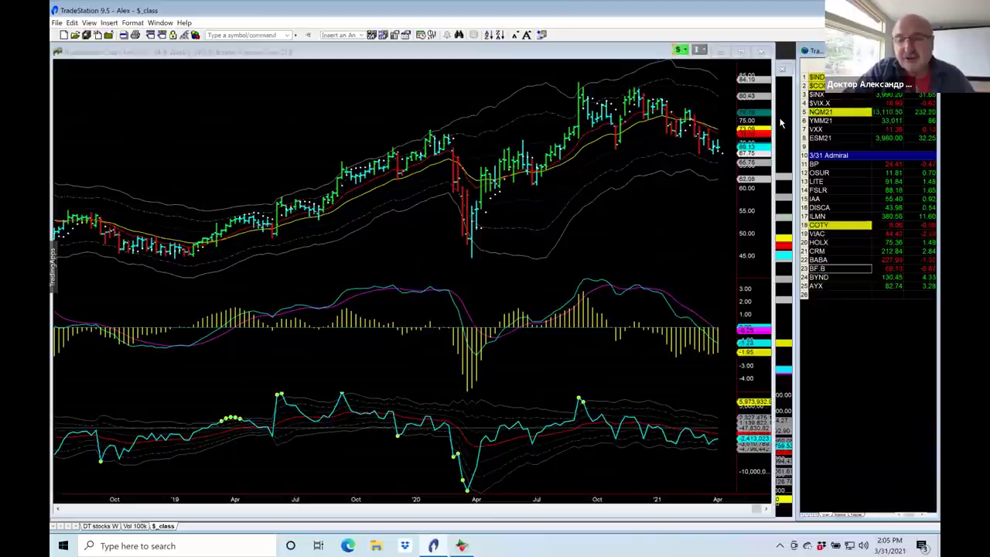
key("Return")
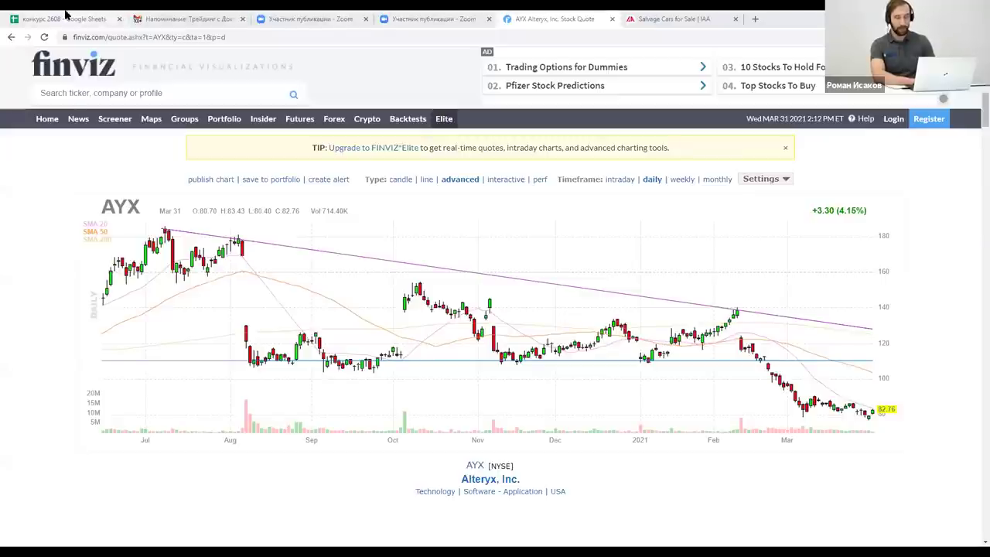
Switch to the конкурс 2608 spreadsheet in Google Sheets and review the April contest tickers and positions
left_click(66, 16)
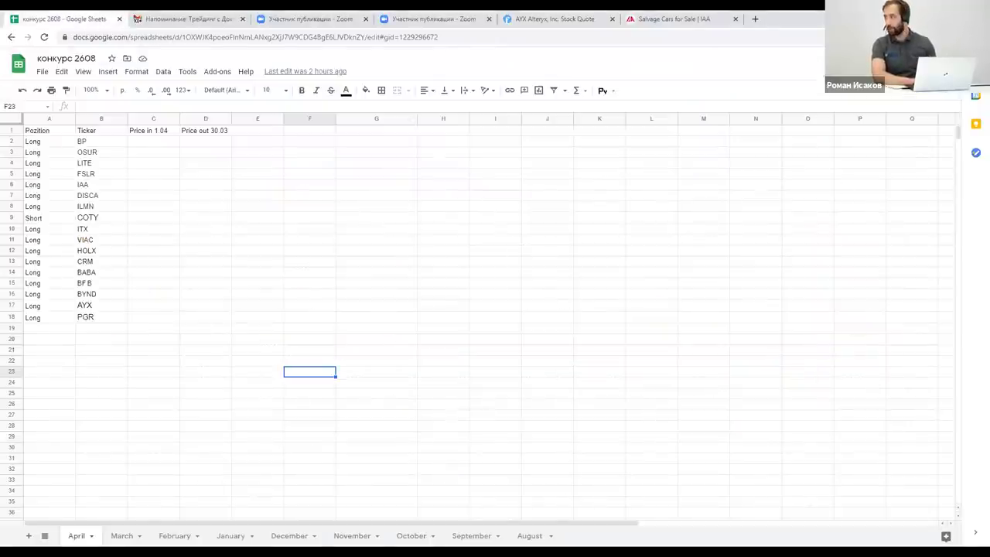
key("ctrl+c")
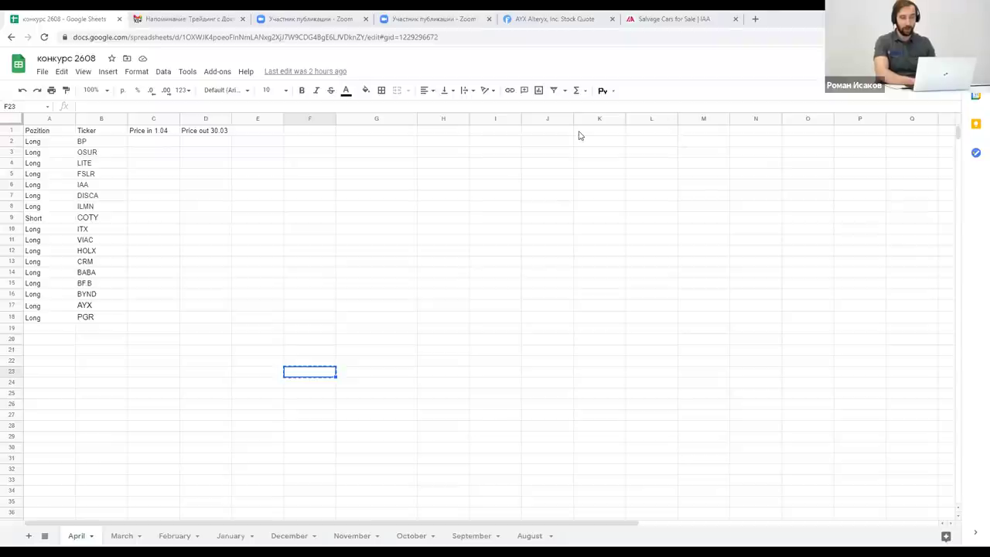
Open admiralmarkets.com/ru in a new browser tab and go to its Forex & CFD webinars page
left_click(758, 20)
type("admiralmarkets.com/")
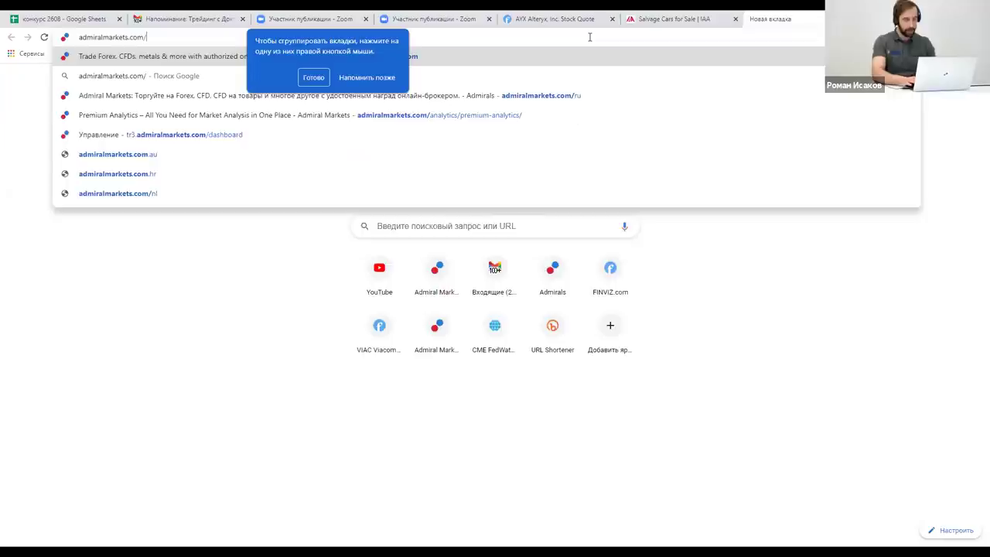
type("ru")
key("Return")
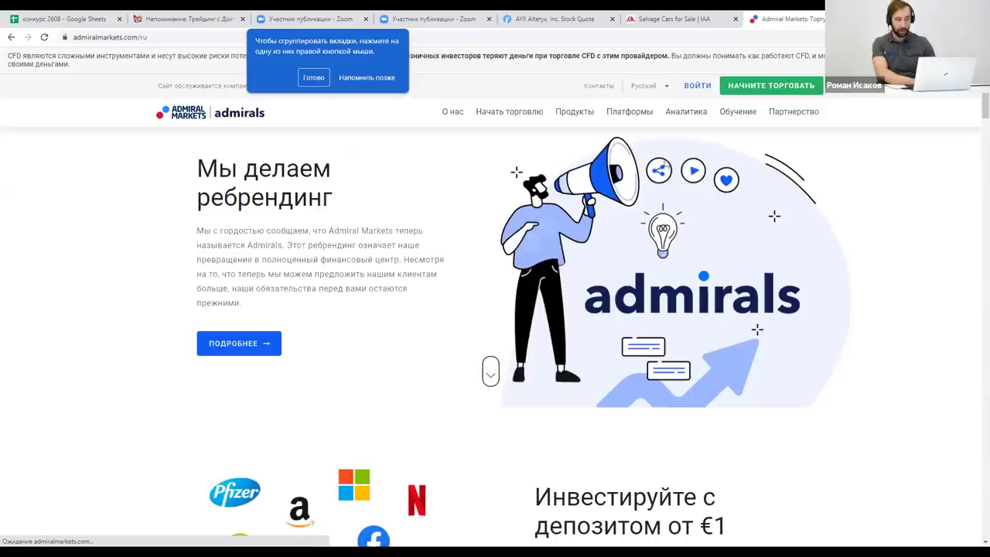
mouse_move(740, 115)
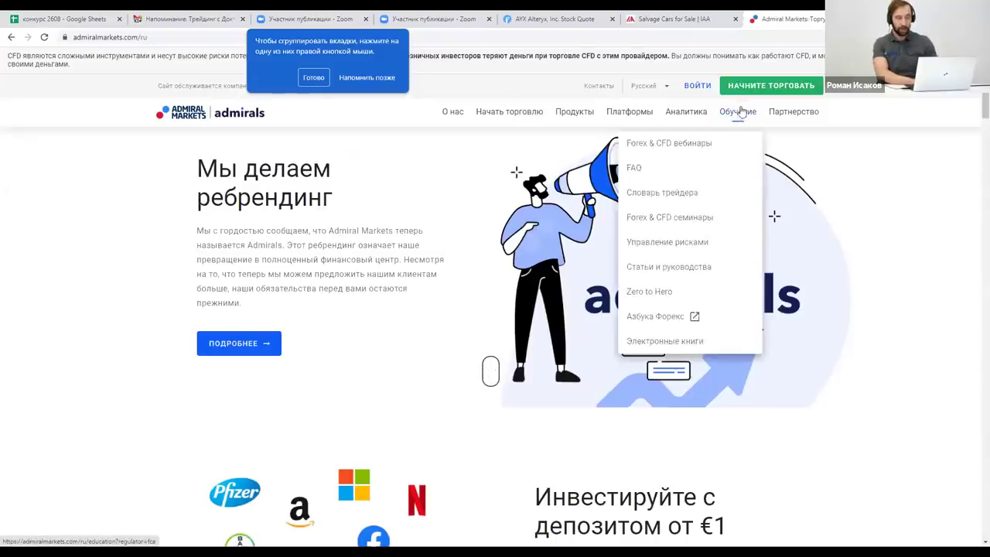
left_click(693, 152)
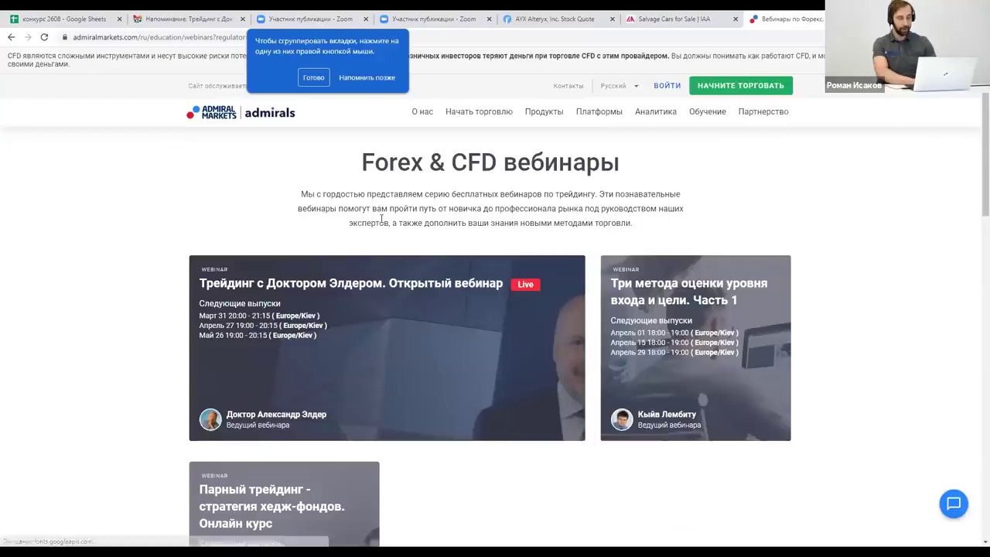